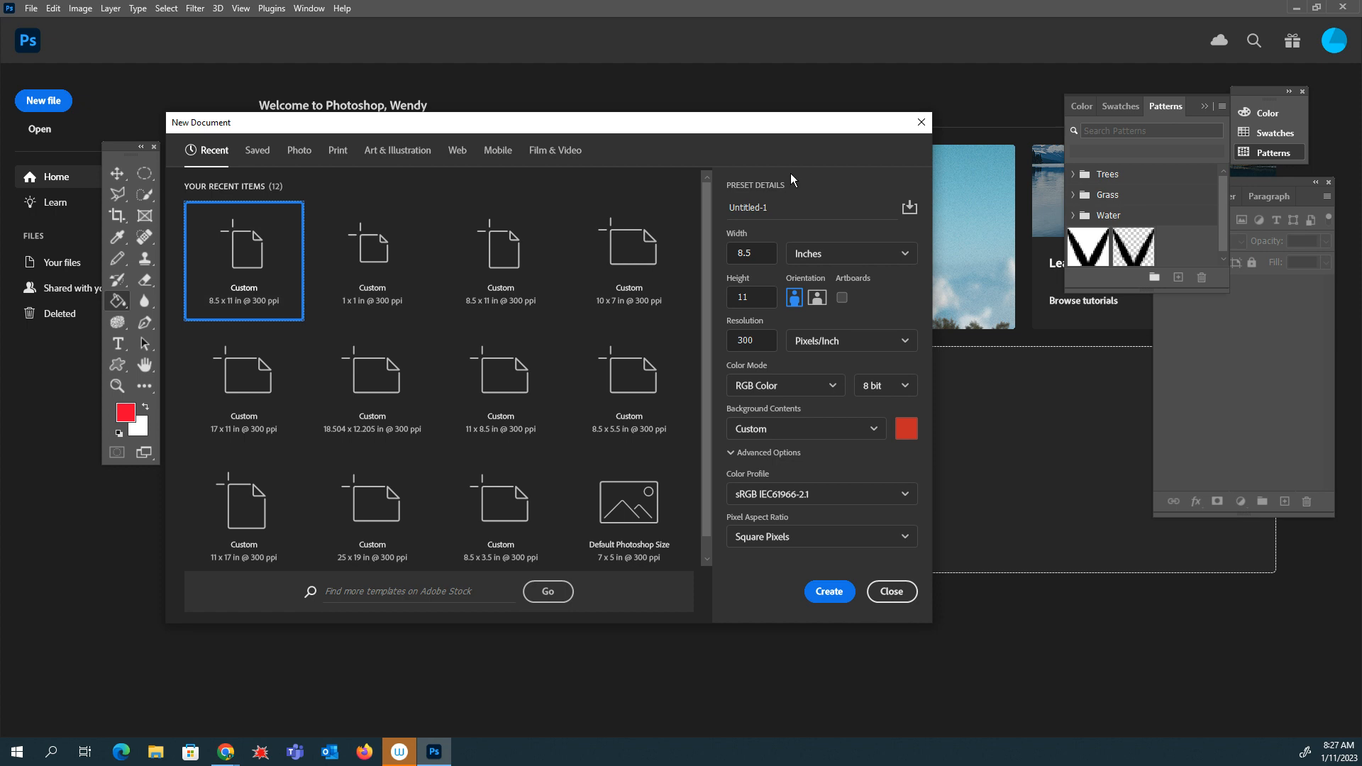
Name the new document with the author's username plus "_word" and set its size to 6 inches wide by 4 inches high.
{"action": "left_click", "coordinate": [780, 208]}
{"action": "type", "text": "wtemp"}
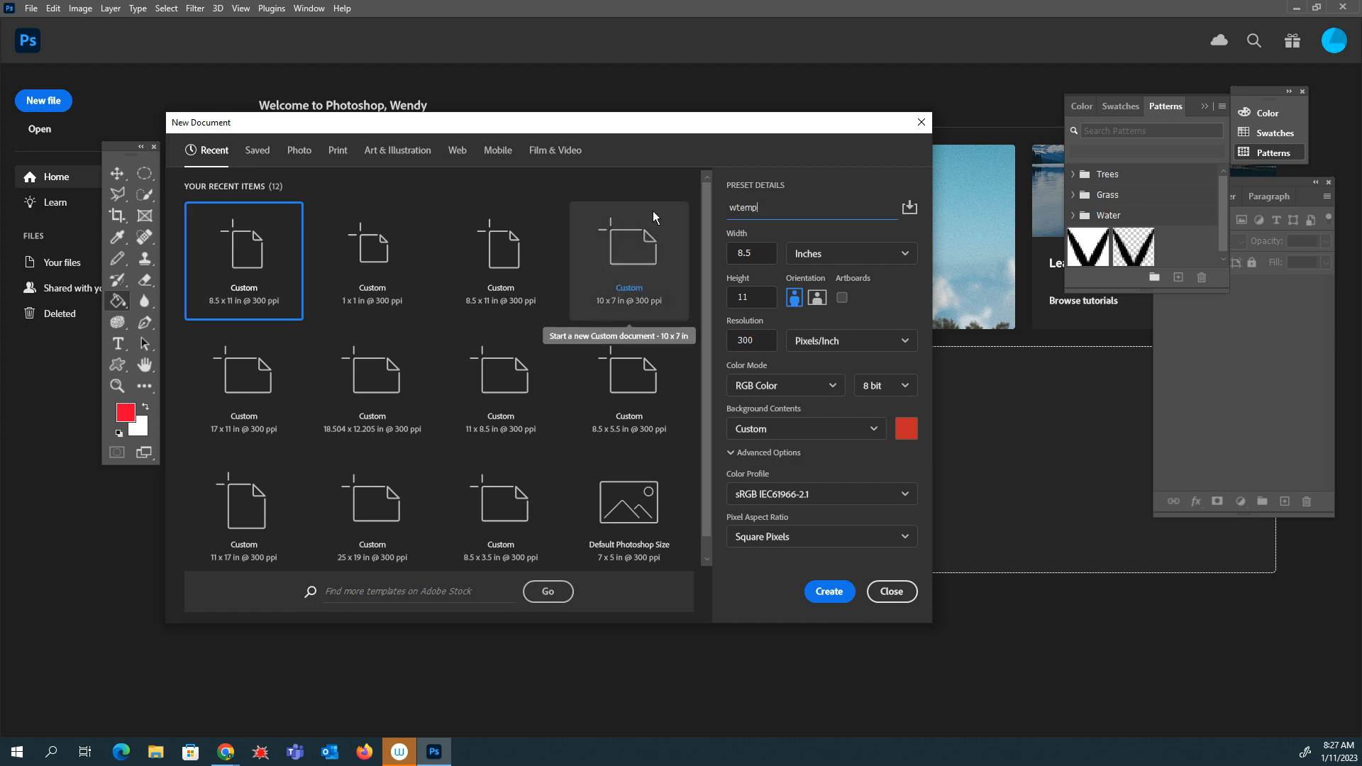
{"action": "type", "text": "les_word"}
{"action": "key", "text": "Tab"}
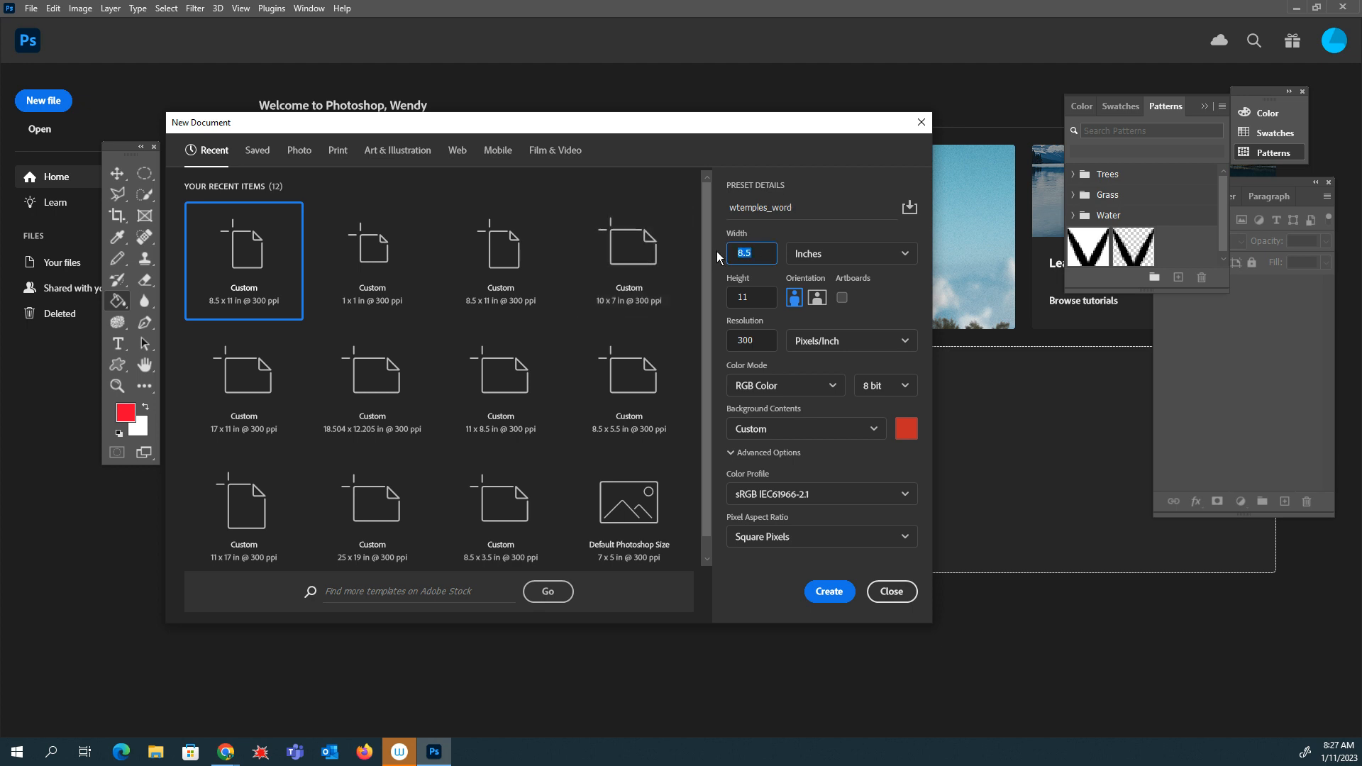
{"action": "type", "text": "6"}
{"action": "key", "text": "Tab"}
{"action": "type", "text": "4"}
Set the background contents to White and create the document.
{"action": "left_click", "coordinate": [831, 595]}
{"action": "left_click", "coordinate": [904, 430]}
{"action": "left_click_drag", "start_coordinate": [545, 196], "coordinate": [471, 169]}
{"action": "left_click", "coordinate": [815, 199]}
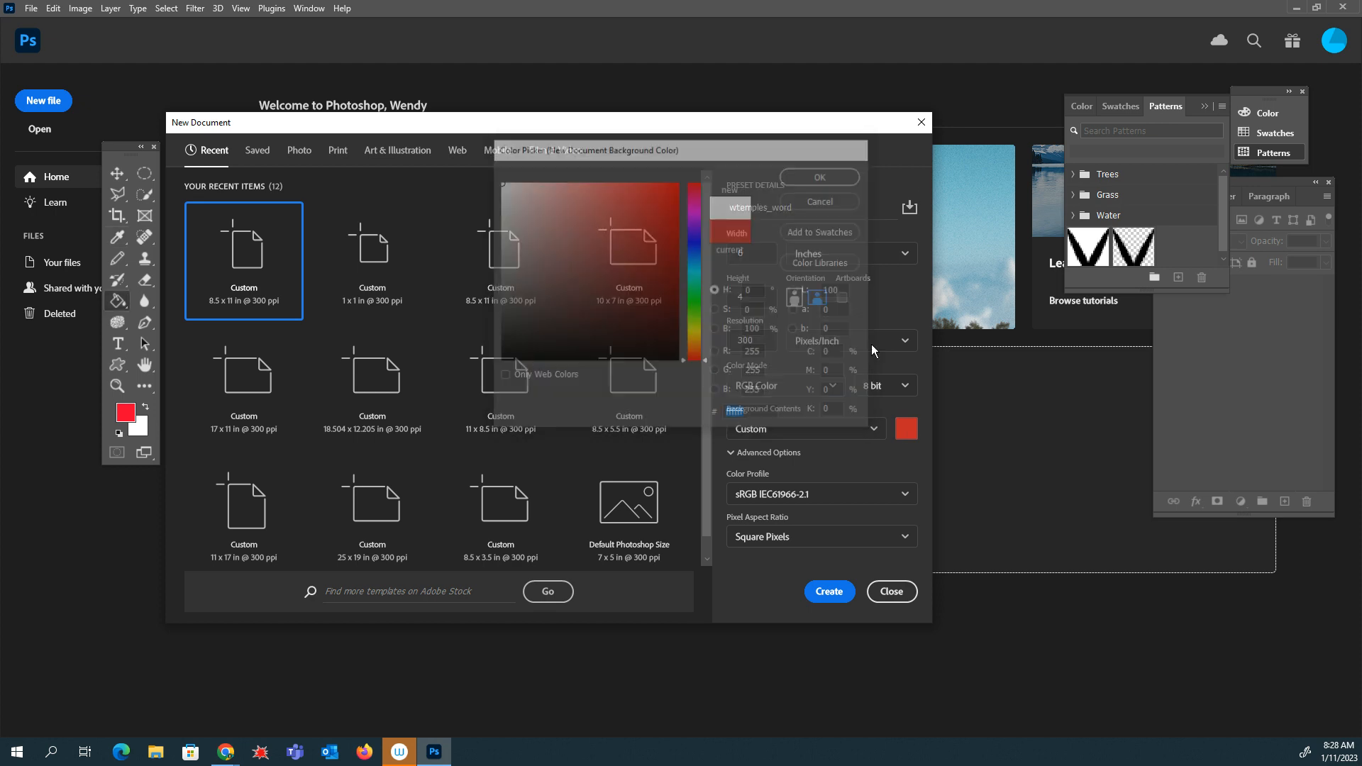
{"action": "left_click", "coordinate": [873, 428]}
{"action": "left_click", "coordinate": [780, 454]}
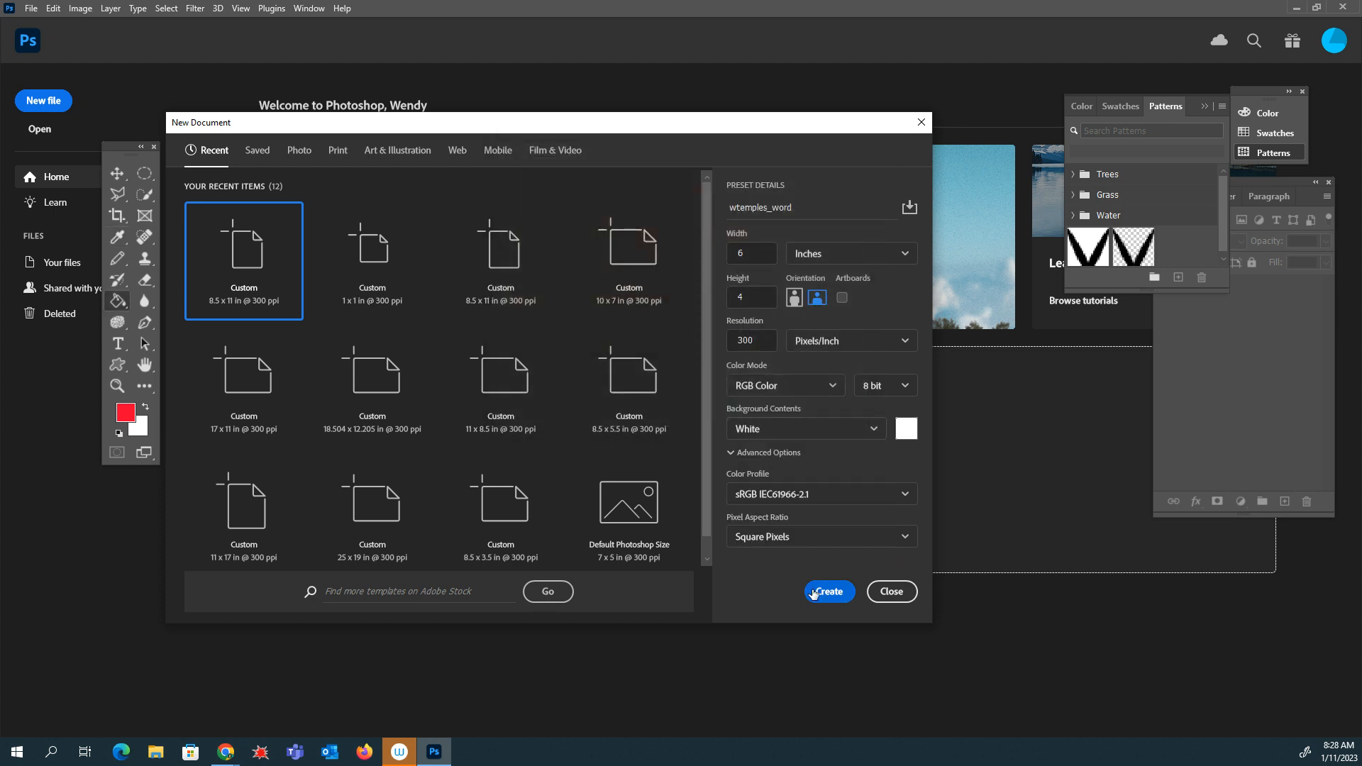
{"action": "left_click", "coordinate": [823, 592]}
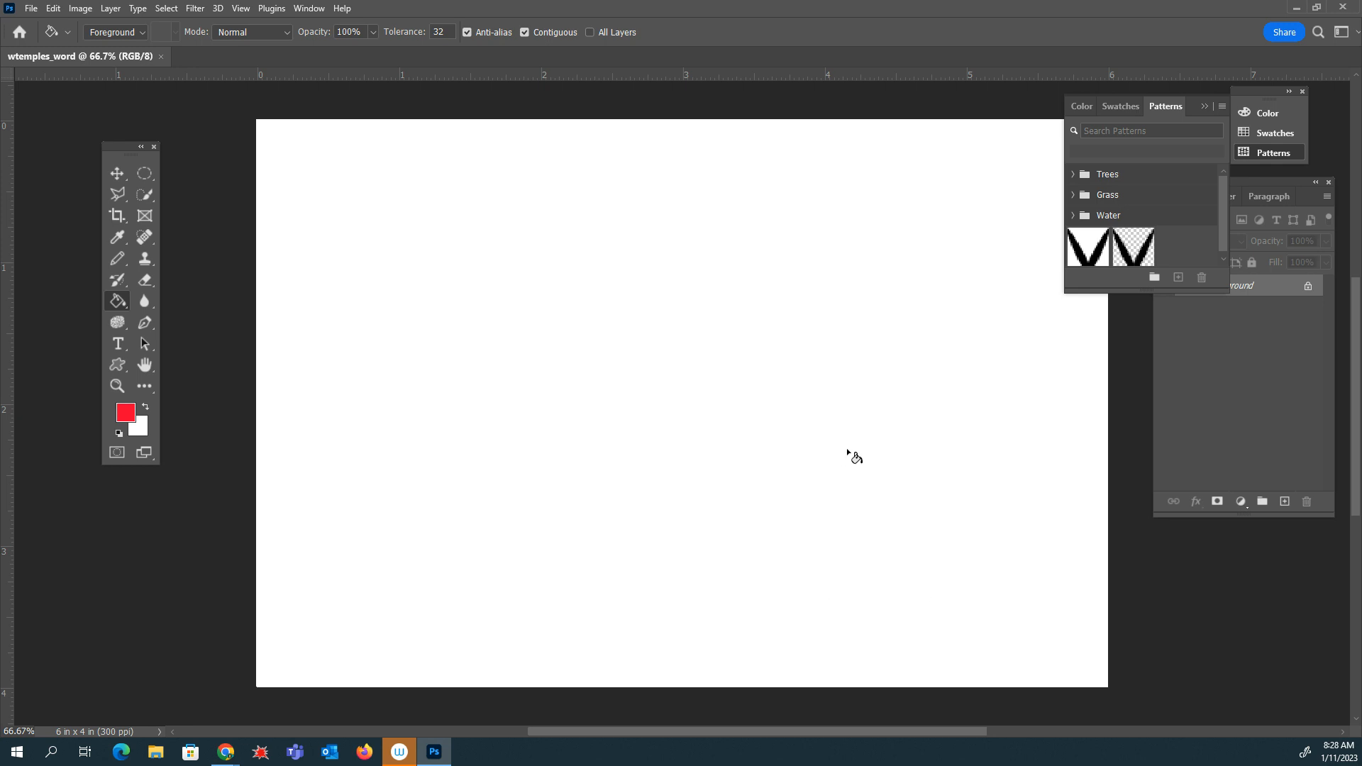
Close the Patterns tab group and place the Layers panel beside the canvas.
{"action": "left_click", "coordinate": [1228, 110]}
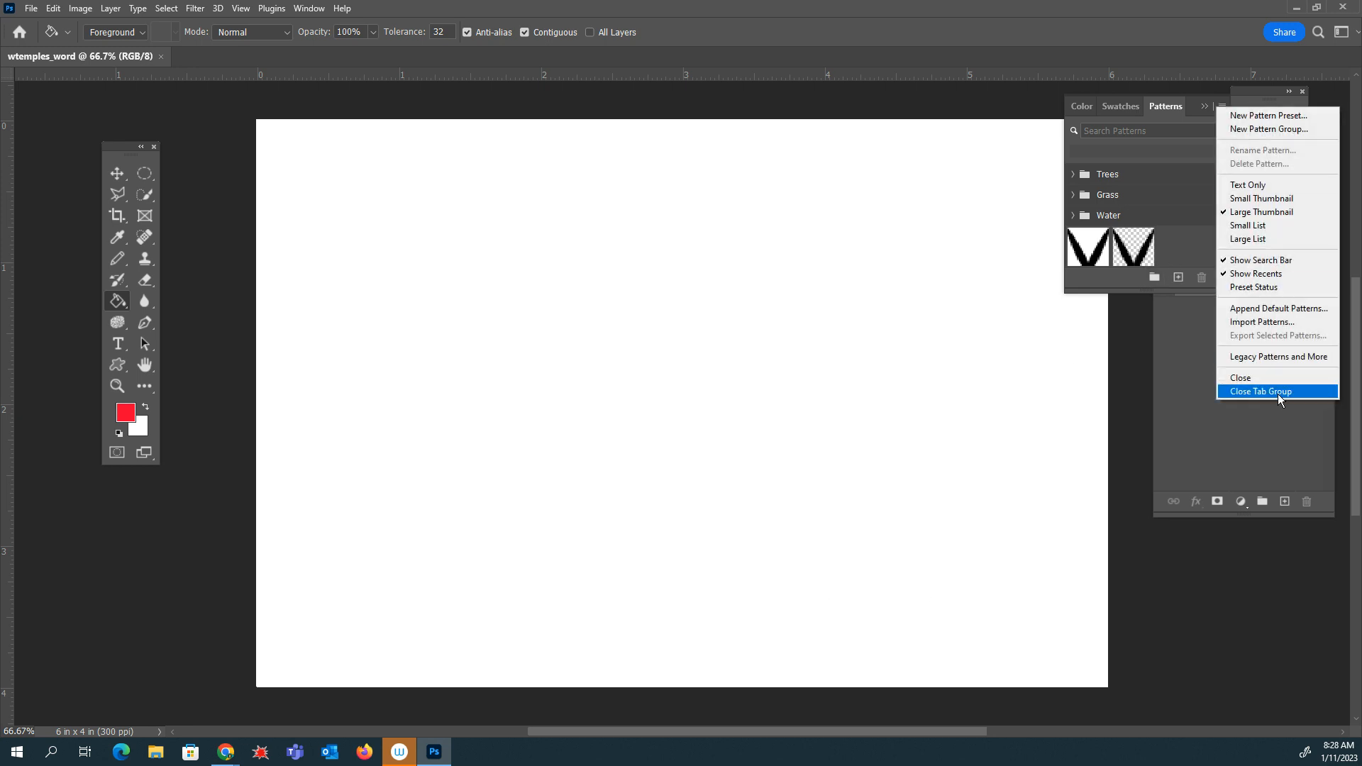
{"action": "left_click", "coordinate": [1259, 391]}
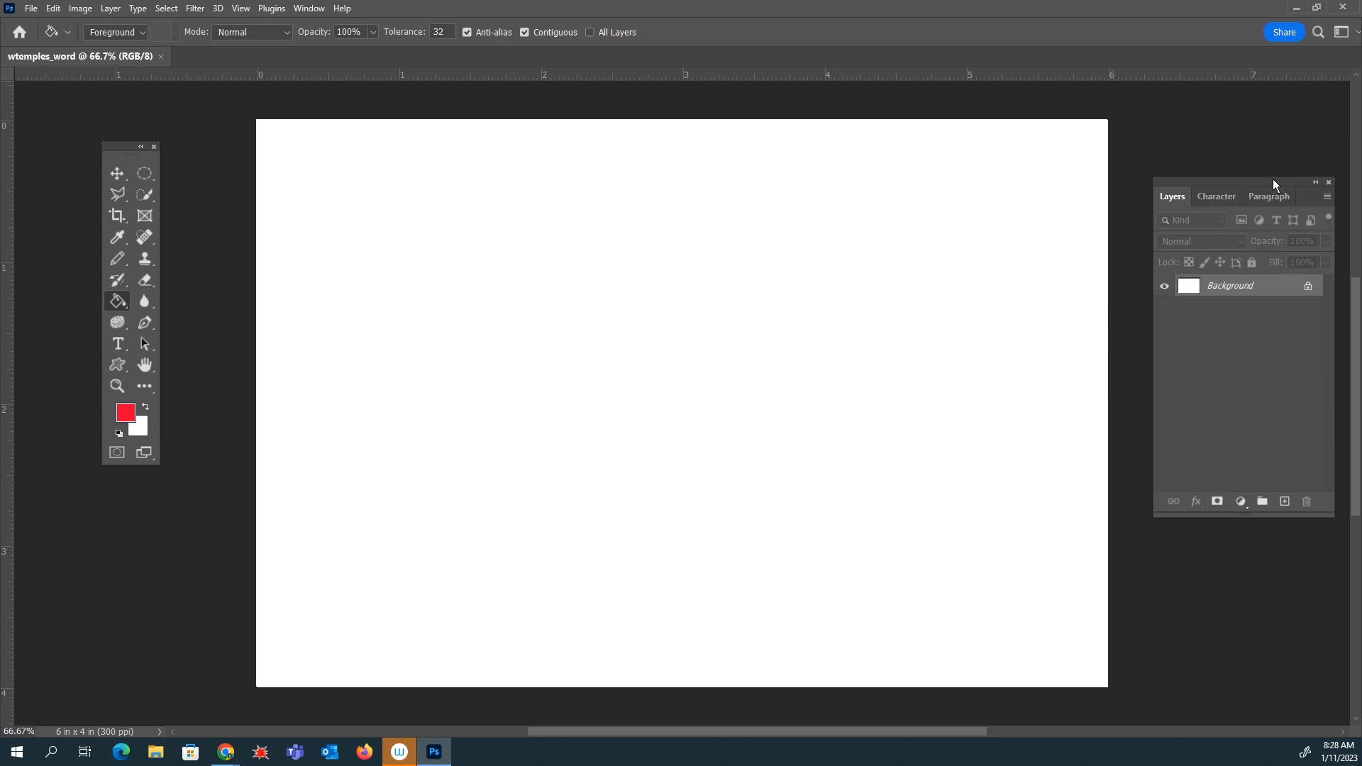
{"action": "left_click_drag", "start_coordinate": [1228, 185], "coordinate": [1202, 144]}
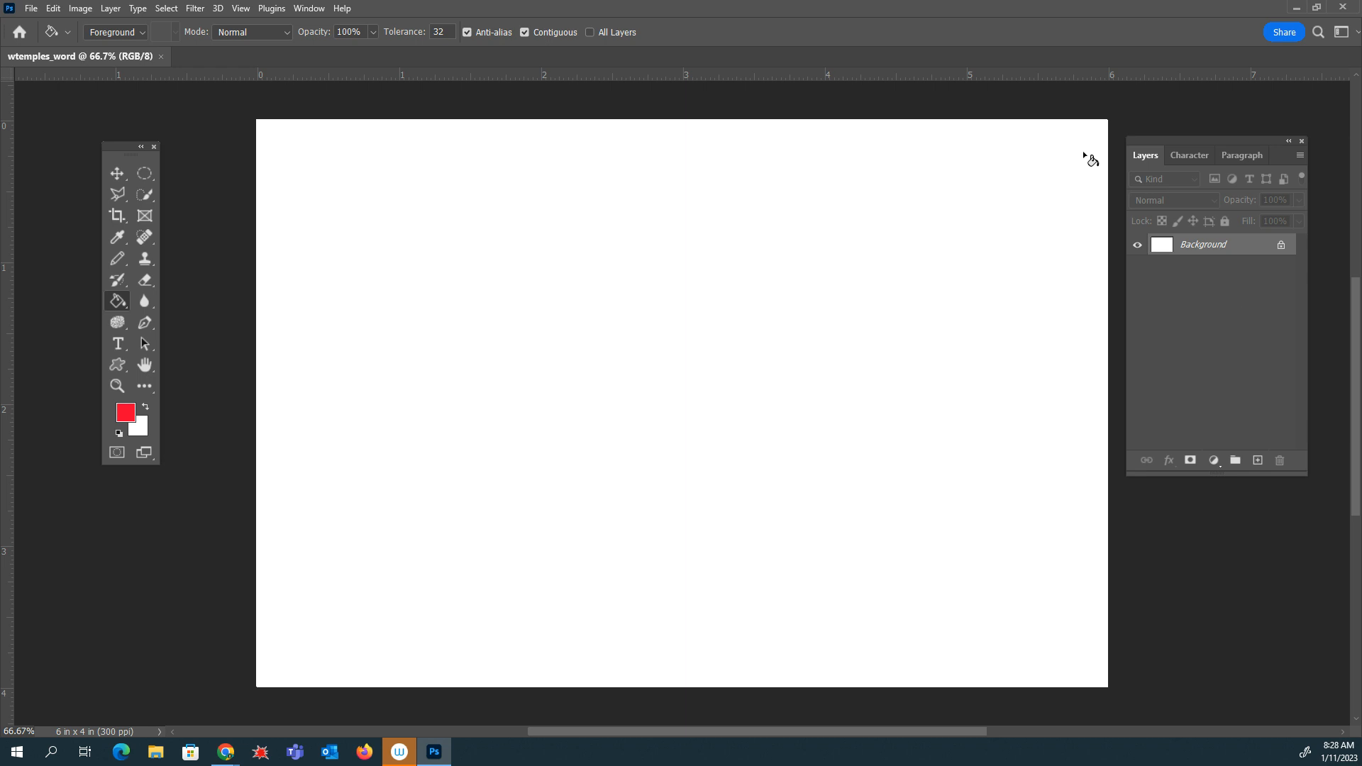
{"action": "left_click", "coordinate": [309, 7]}
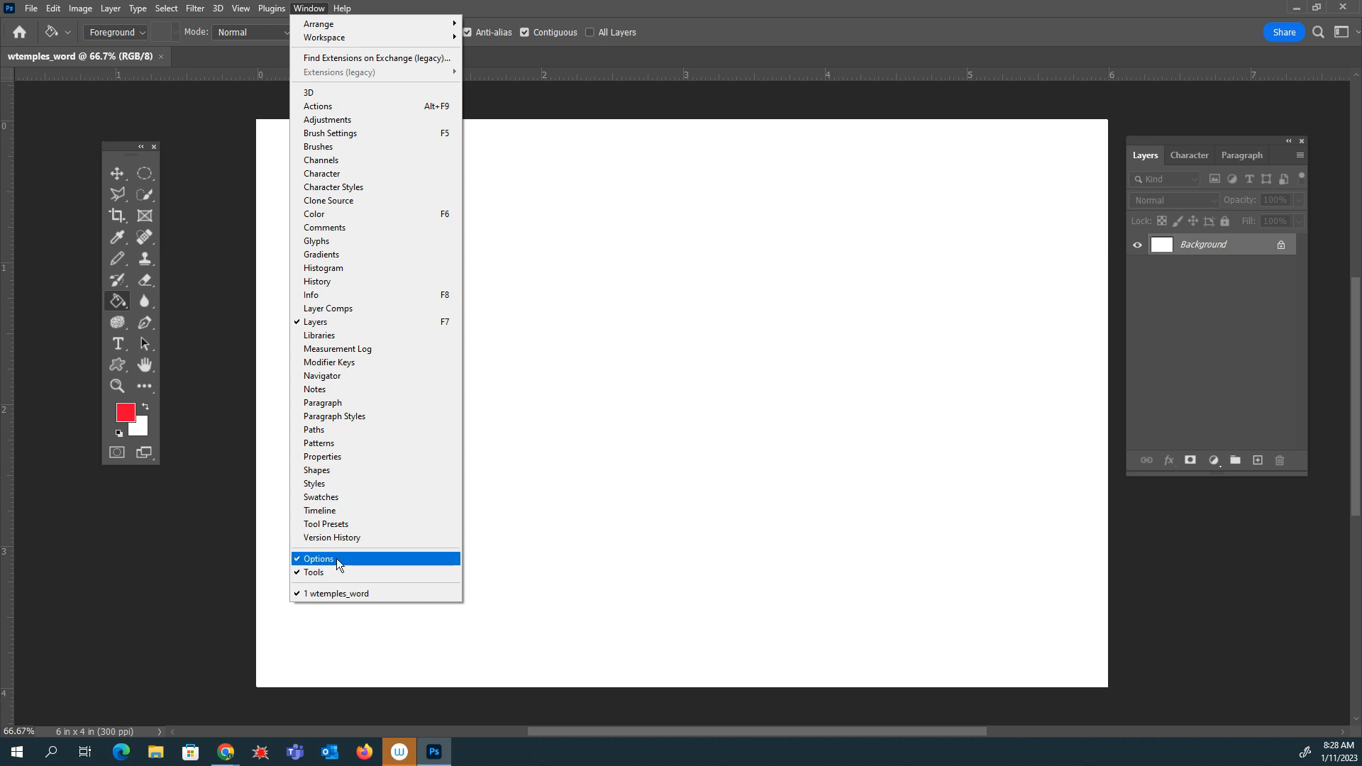
Add the text BRAVE near the middle of the canvas with the Type tool.
{"action": "left_click", "coordinate": [145, 174]}
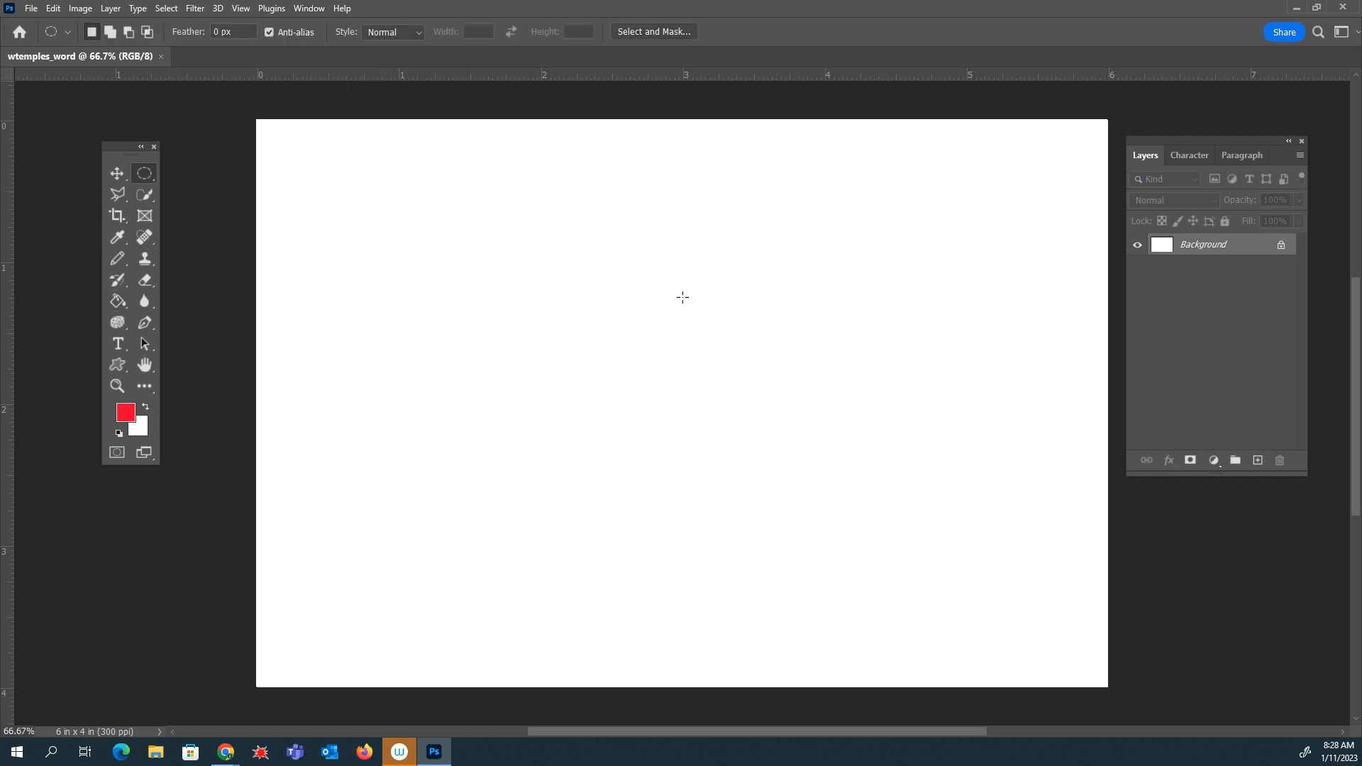
{"action": "left_click", "coordinate": [118, 343]}
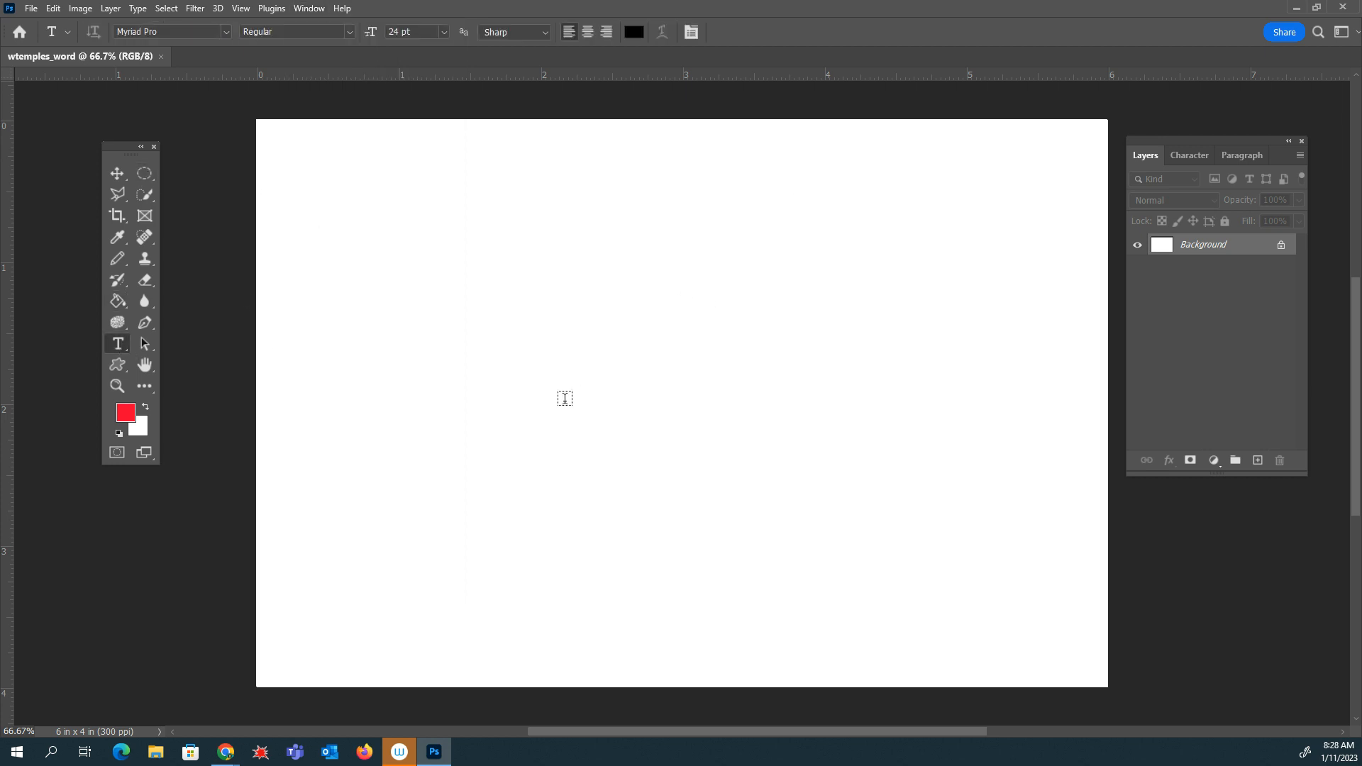
{"action": "left_click", "coordinate": [591, 384]}
{"action": "type", "text": "BRAVE"}
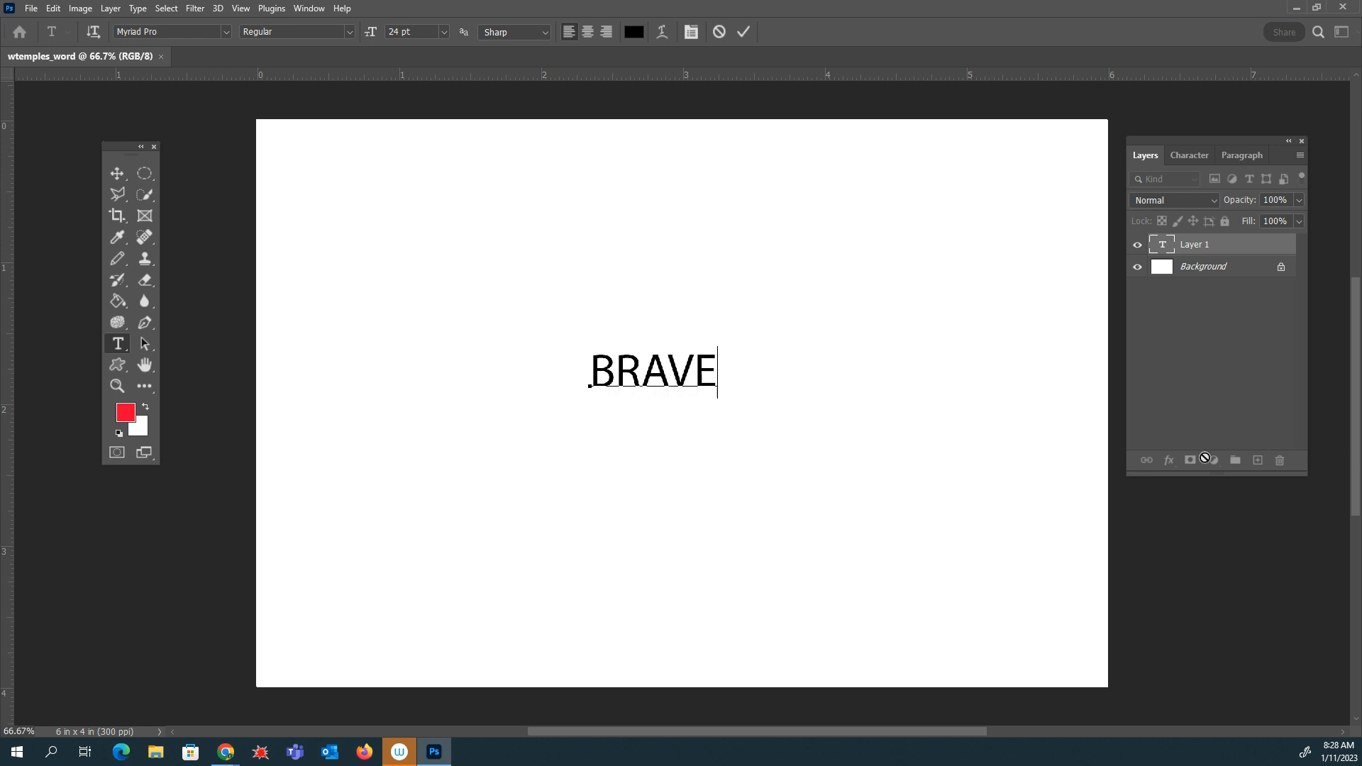
Change the font of the word BRAVE to Rockwell Extra Bold.
{"action": "left_click_drag", "start_coordinate": [718, 372], "coordinate": [611, 177]}
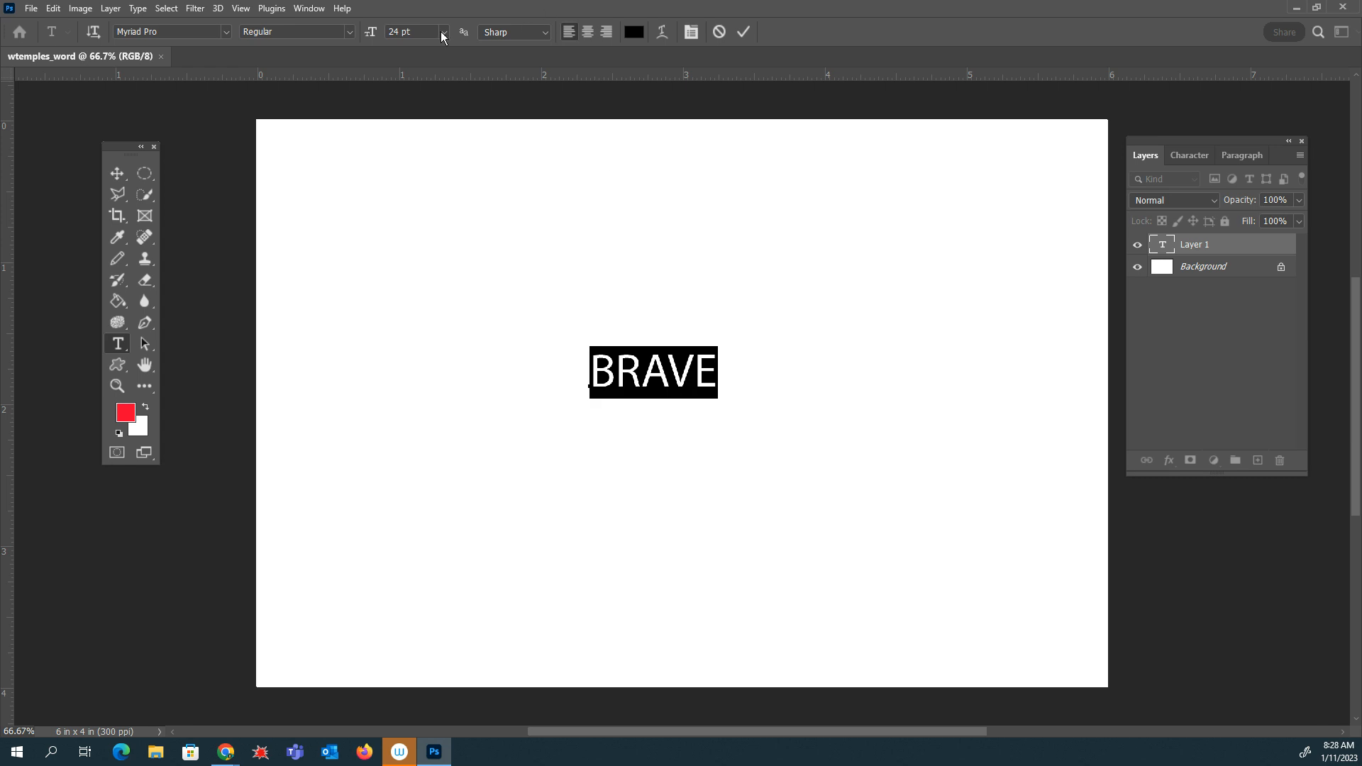
{"action": "left_click", "coordinate": [227, 32]}
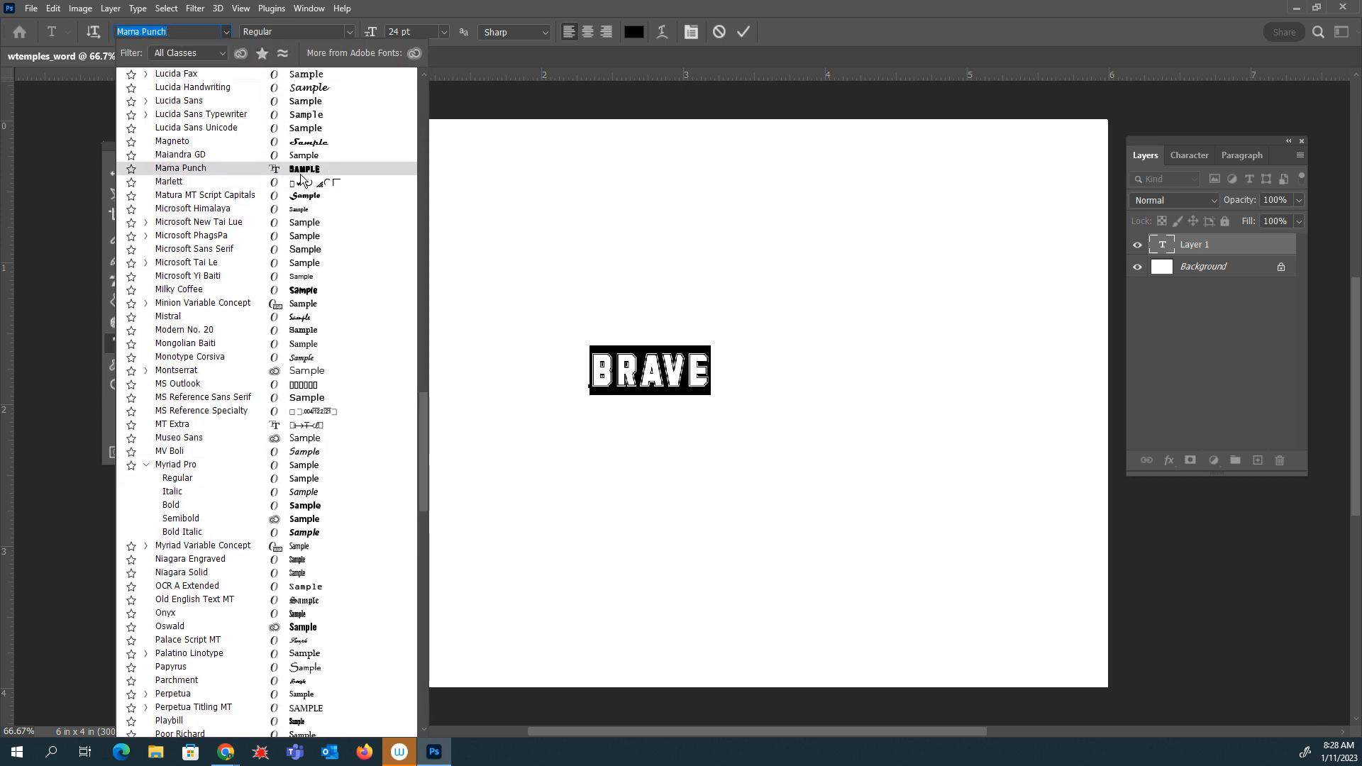
{"action": "scroll", "coordinate": [304, 373], "scroll_direction": "down", "scroll_amount": 2}
{"action": "scroll", "coordinate": [312, 376], "scroll_direction": "down", "scroll_amount": 8}
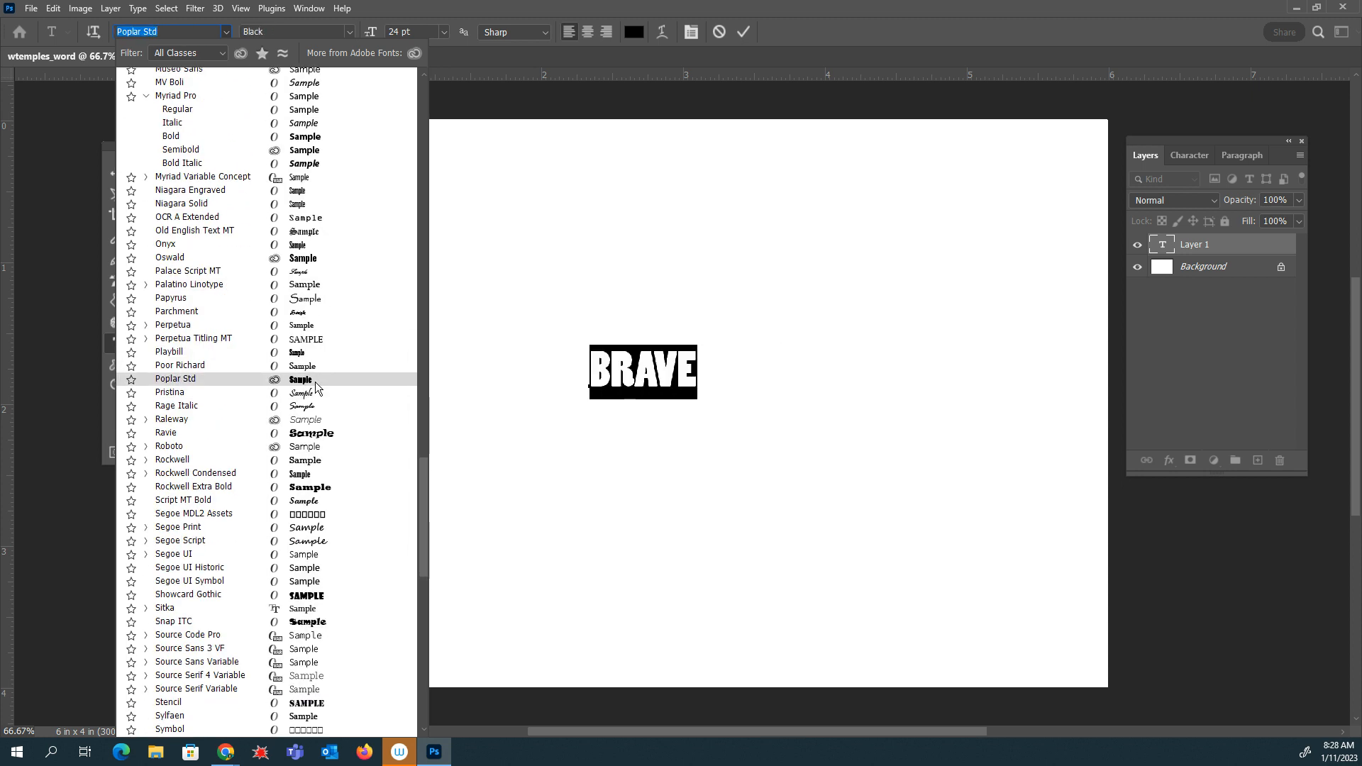
{"action": "left_click", "coordinate": [317, 486]}
Scale the word BRAVE to about 392% width and stretch it upward to about 692% height.
{"action": "left_click", "coordinate": [119, 173]}
{"action": "left_click_drag", "start_coordinate": [776, 387], "coordinate": [1043, 489]}
{"action": "left_click_drag", "start_coordinate": [590, 434], "coordinate": [317, 515]}
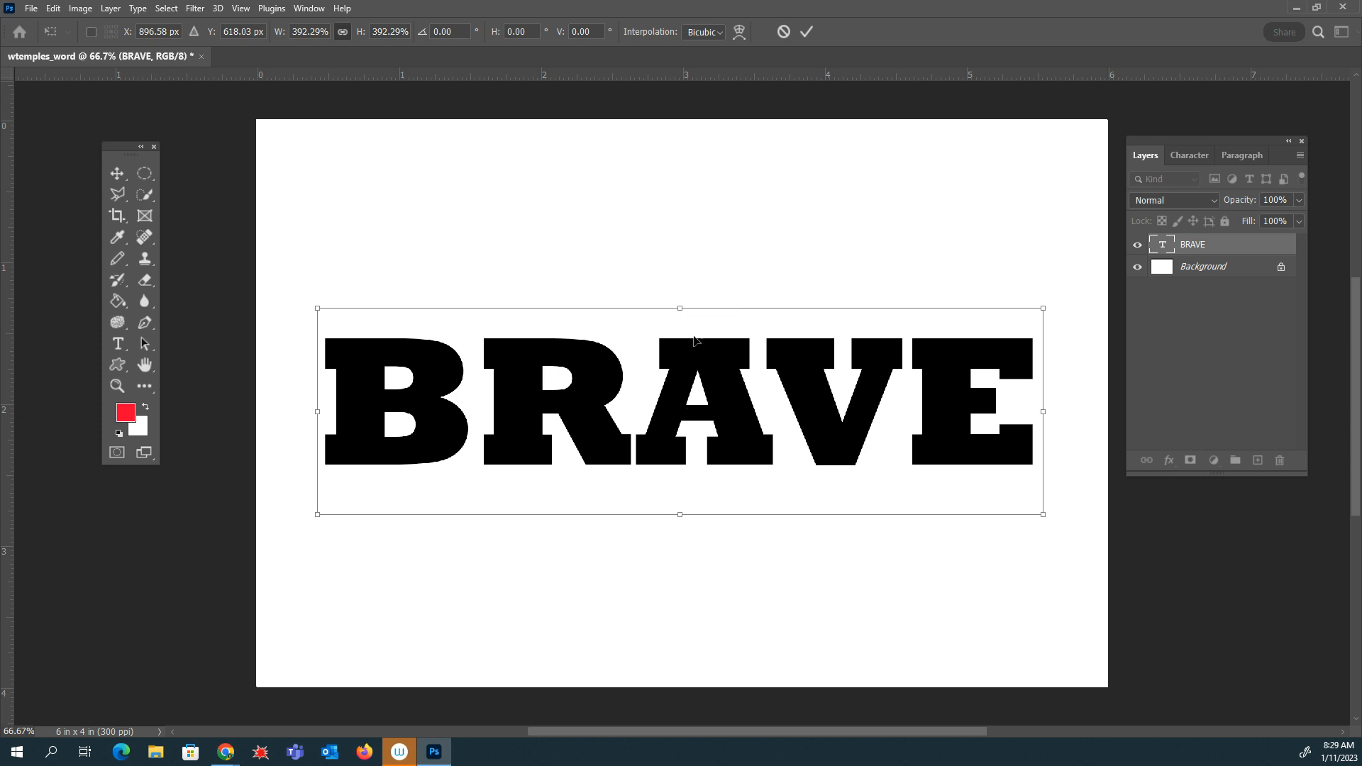
{"action": "left_click_drag", "start_coordinate": [683, 310], "coordinate": [699, 150]}
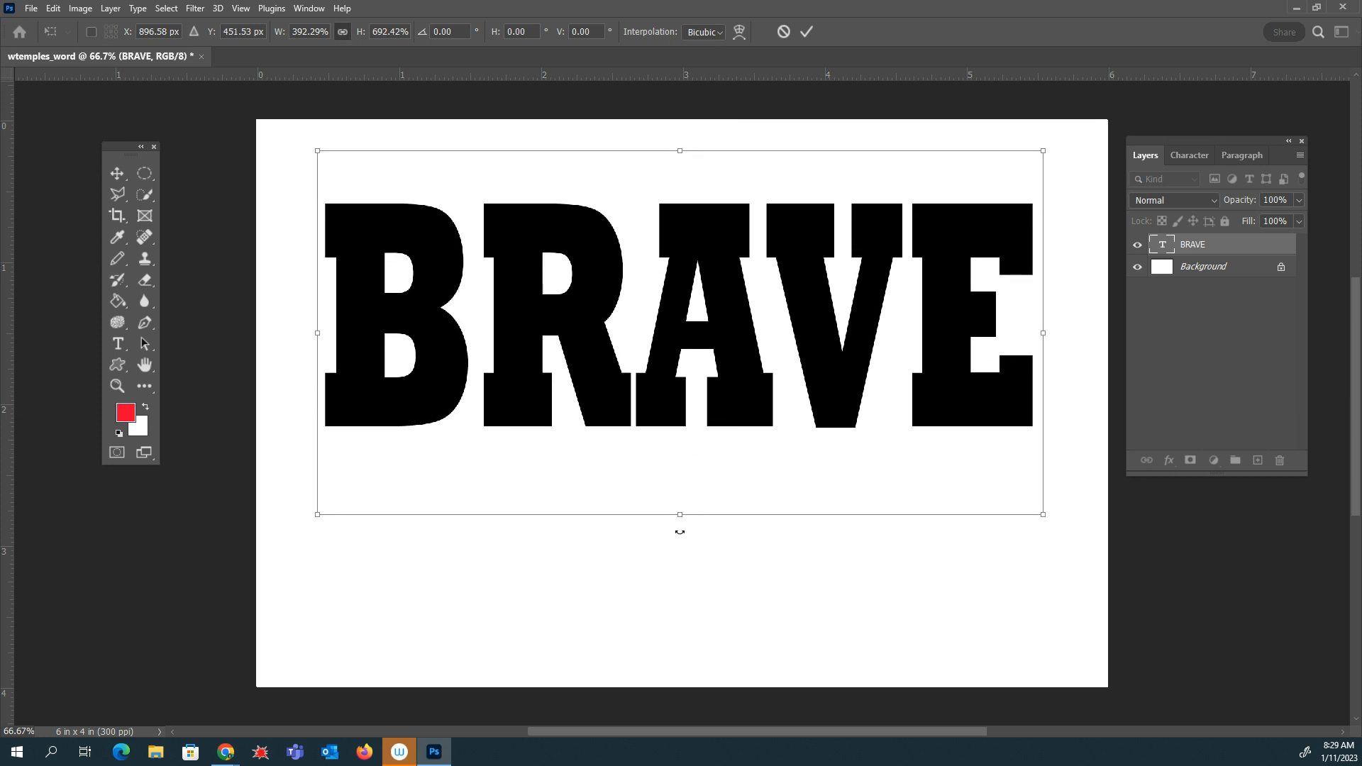
Stretch the word BRAVE to fill most of the canvas, about 5.3 by 2.9 inches, and apply the transformation.
{"action": "left_click_drag", "start_coordinate": [681, 518], "coordinate": [682, 686]}
{"action": "left_click_drag", "start_coordinate": [1045, 418], "coordinate": [1087, 418]}
{"action": "left_click_drag", "start_coordinate": [702, 689], "coordinate": [693, 560]}
{"action": "key", "text": "ctrl+minus"}
{"action": "key", "text": "ctrl+minus"}
{"action": "key", "text": "ctrl+minus"}
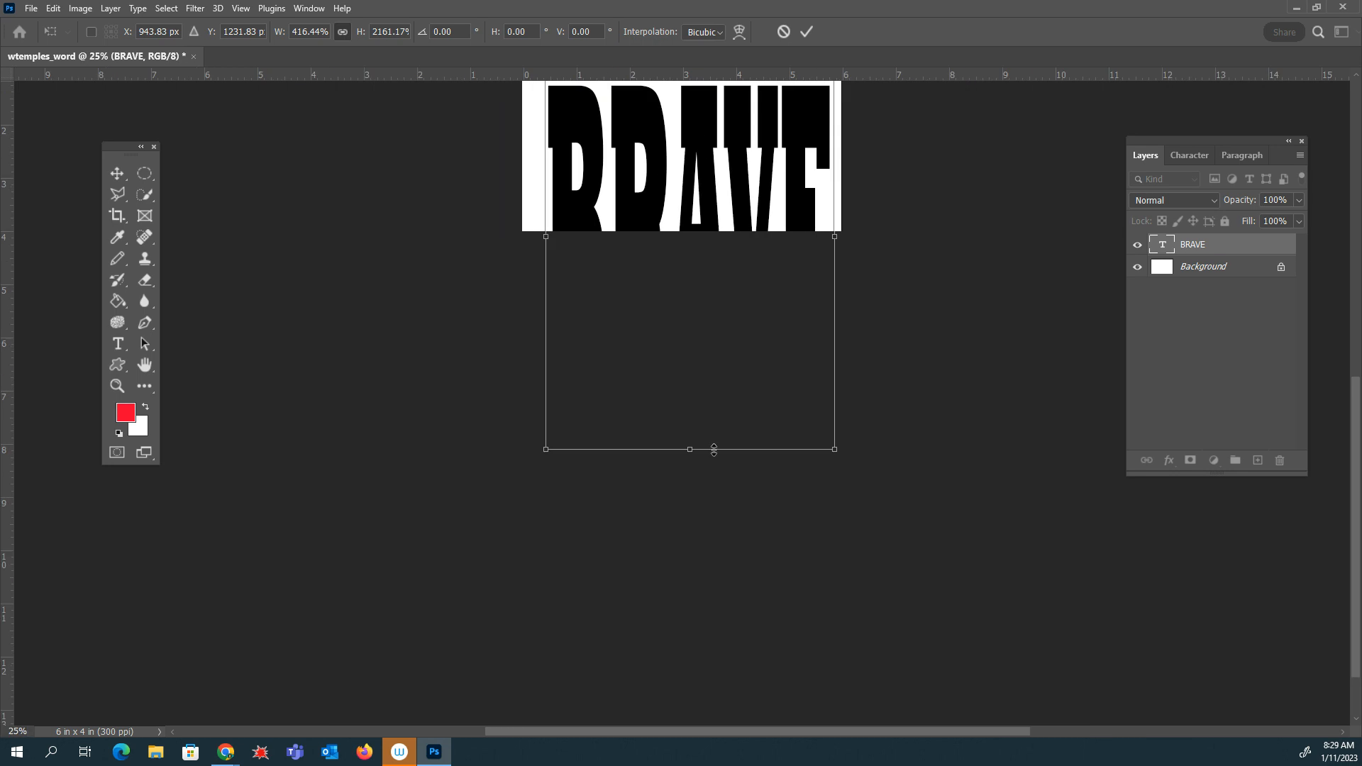
{"action": "left_click_drag", "start_coordinate": [689, 449], "coordinate": [686, 211]}
{"action": "scroll", "coordinate": [842, 426], "scroll_direction": "up", "scroll_amount": 2}
{"action": "key", "text": "Return"}
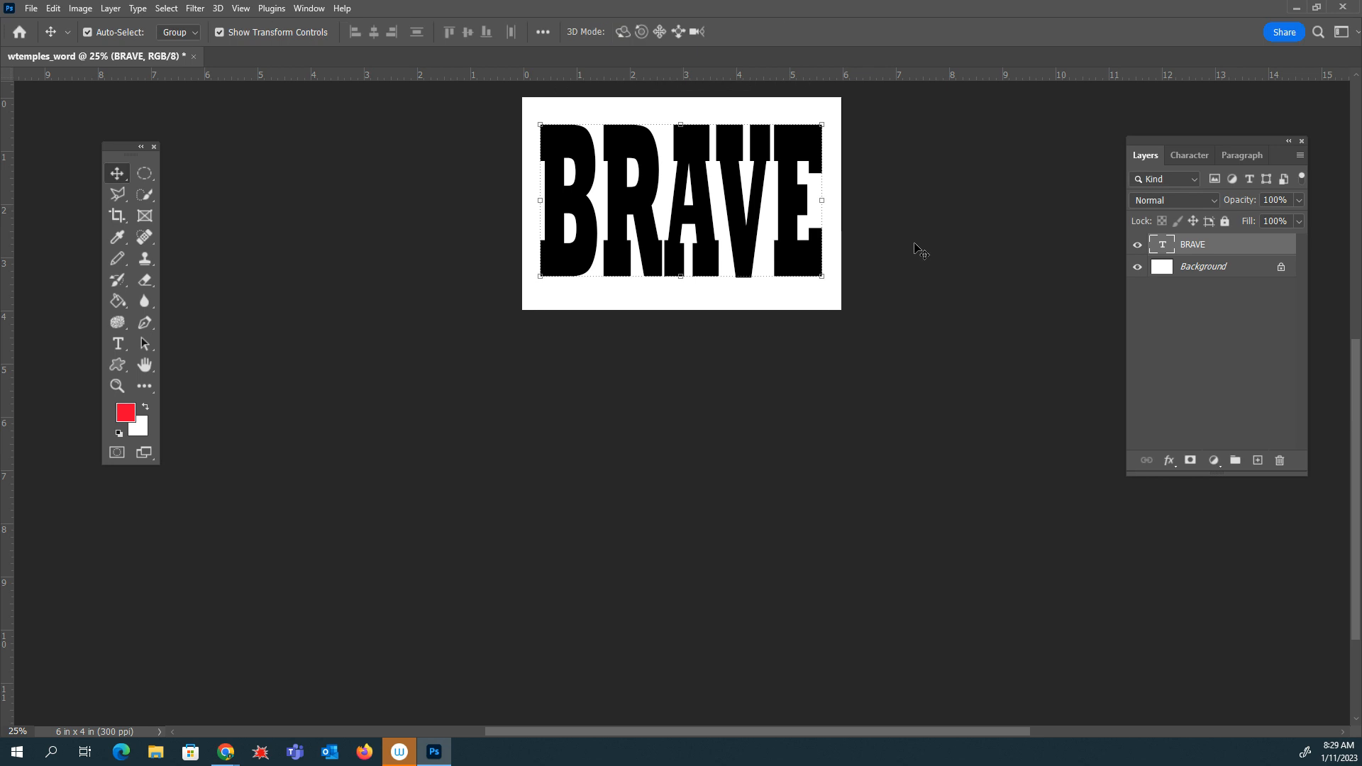
Open the BRAVE layer's blending options and enable Bevel & Emboss with its settings reset to default.
{"action": "key", "text": "ctrl+plus"}
{"action": "key", "text": "ctrl+plus"}
{"action": "left_click_drag", "start_coordinate": [829, 194], "coordinate": [835, 478]}
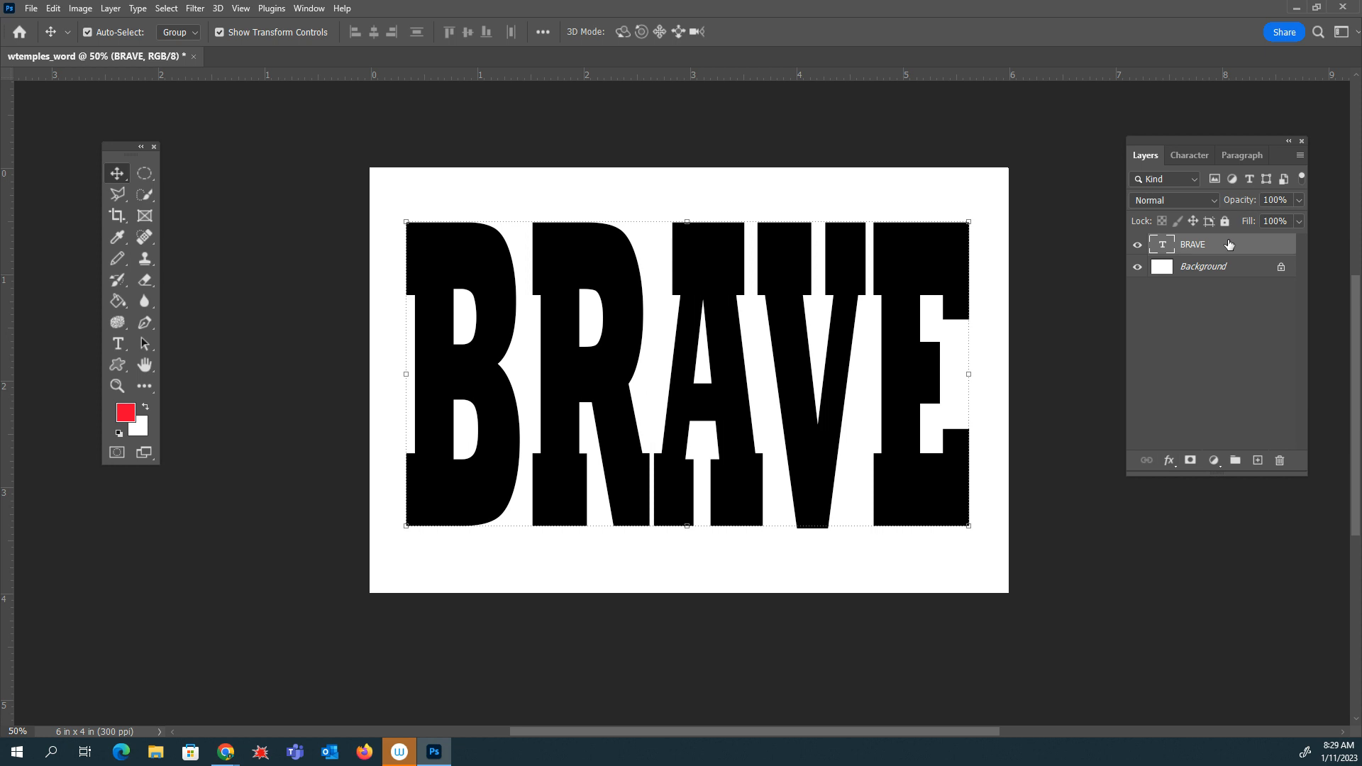
{"action": "left_click", "coordinate": [1171, 464]}
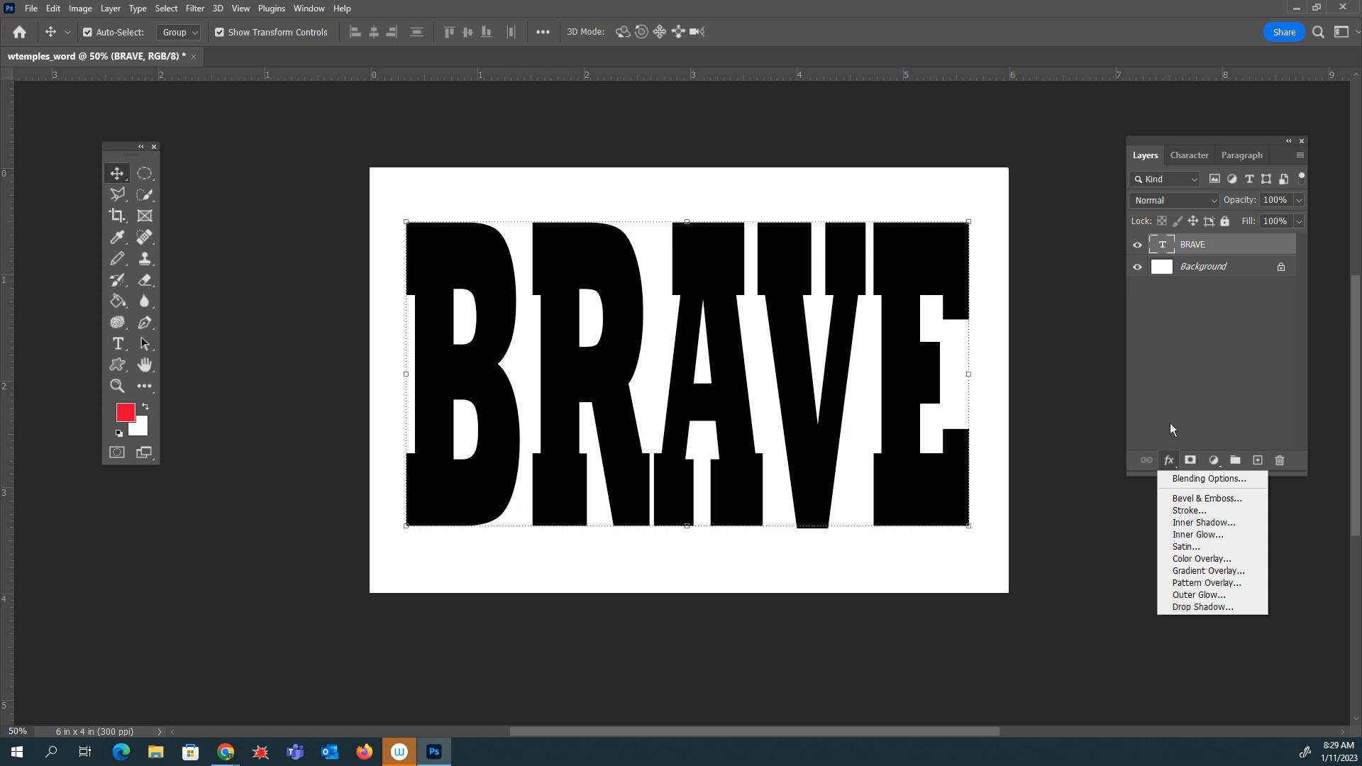
{"action": "left_click", "coordinate": [1209, 480]}
{"action": "left_click_drag", "start_coordinate": [619, 61], "coordinate": [1038, 297]}
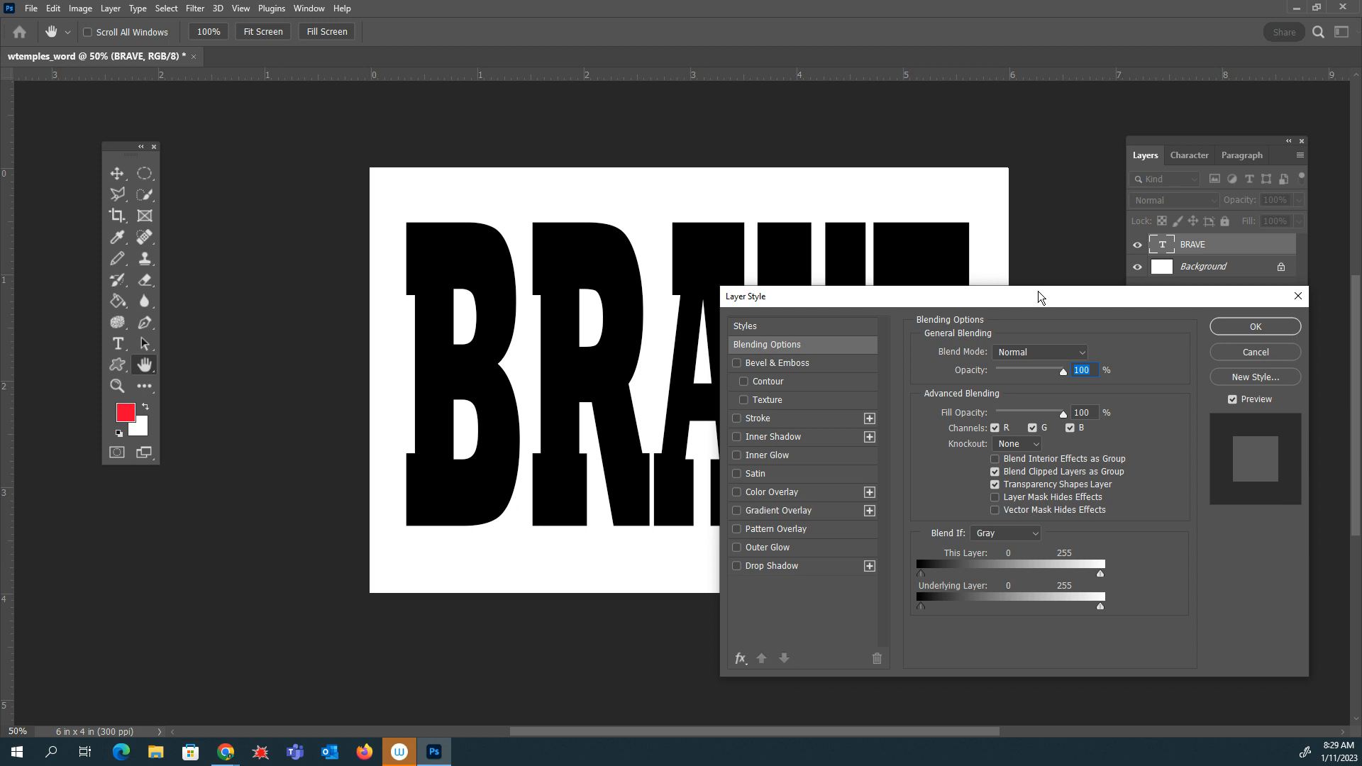
{"action": "left_click", "coordinate": [762, 368]}
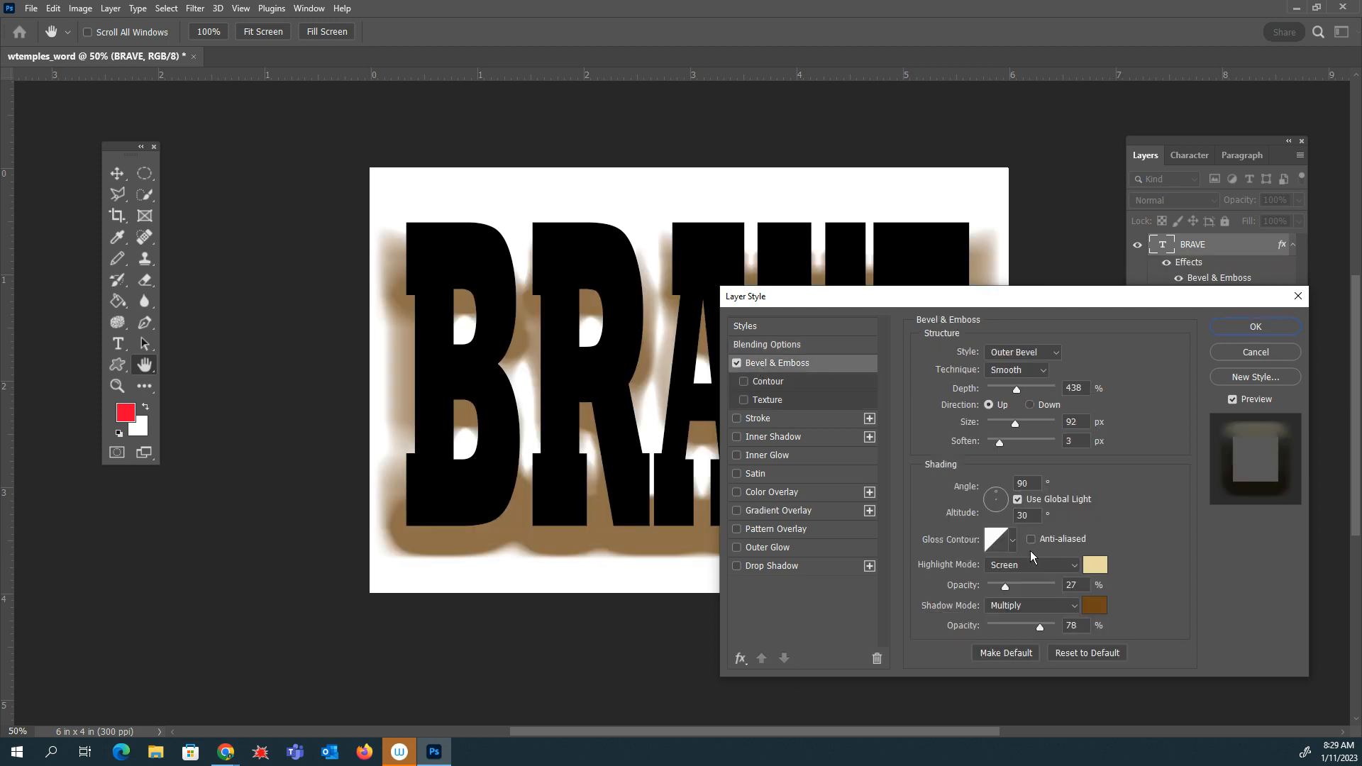
{"action": "left_click", "coordinate": [1067, 654]}
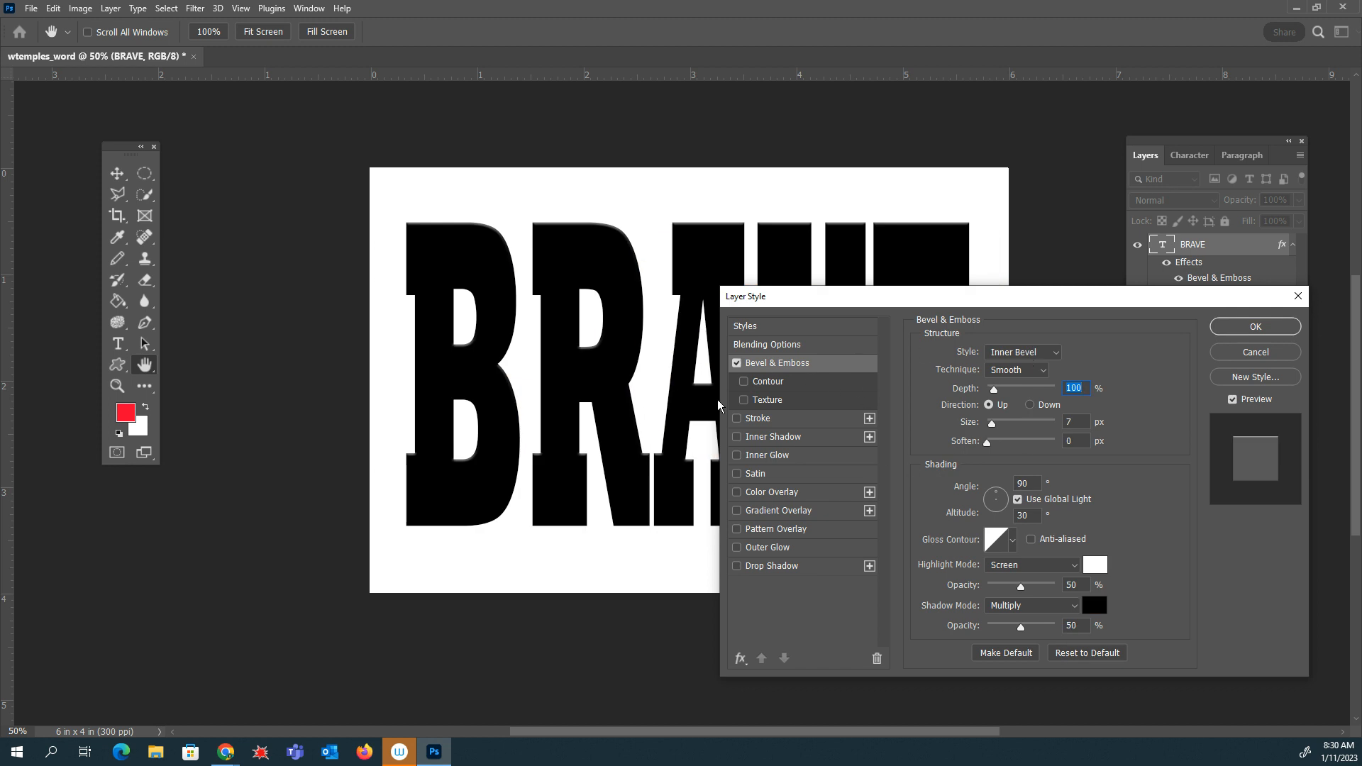
Add an inside stroke to the letters in red (ff0505) with a size of 7 px.
{"action": "left_click", "coordinate": [741, 418]}
{"action": "left_click", "coordinate": [755, 417]}
{"action": "left_click", "coordinate": [958, 470]}
{"action": "left_click", "coordinate": [663, 289]}
{"action": "left_click", "coordinate": [668, 236]}
{"action": "left_click", "coordinate": [678, 187]}
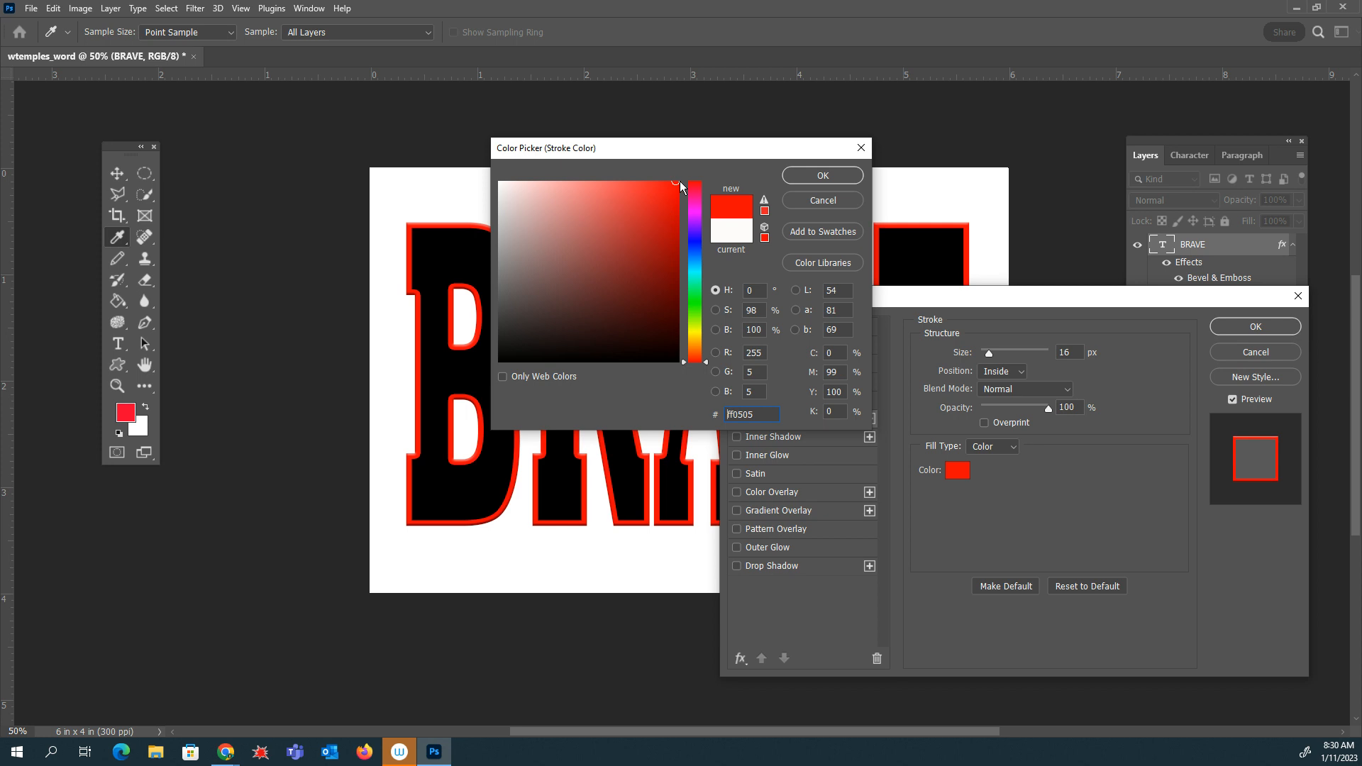
{"action": "left_click", "coordinate": [823, 175]}
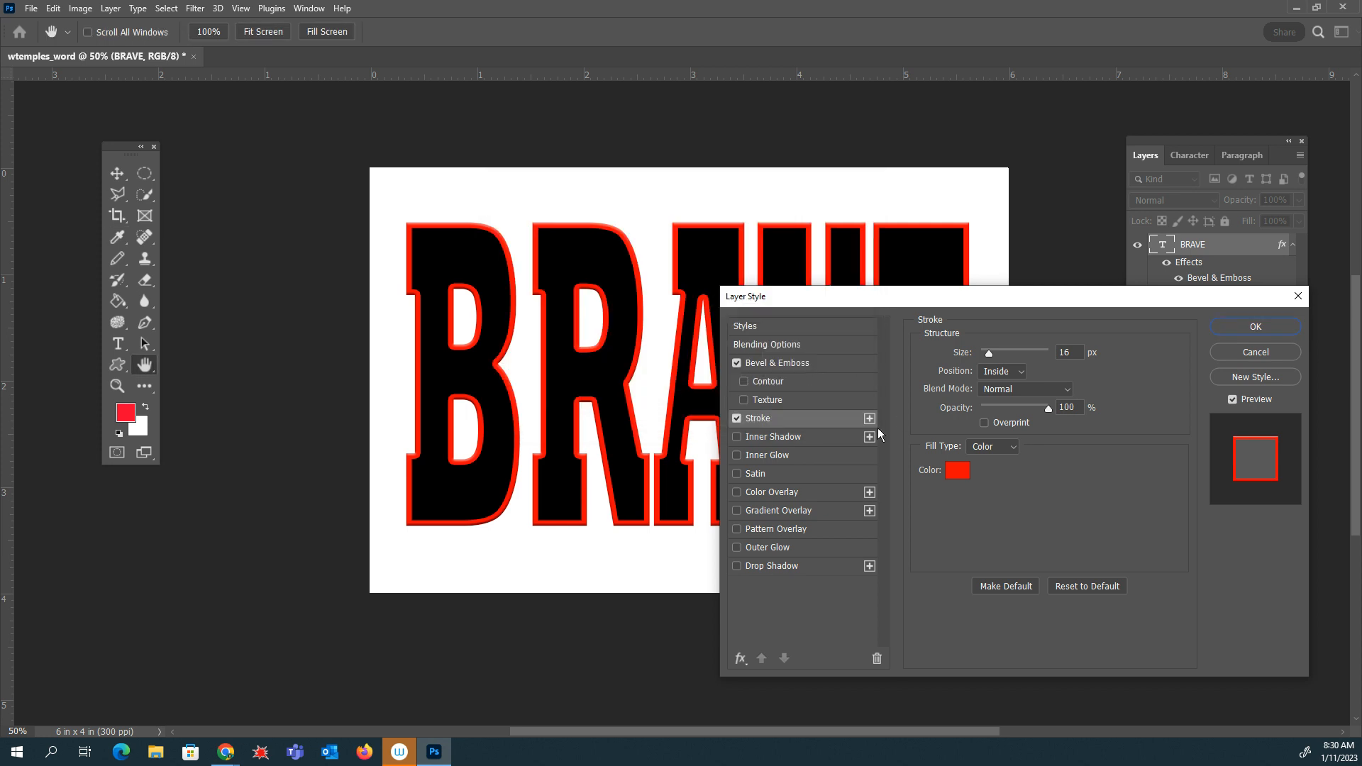
{"action": "left_click_drag", "start_coordinate": [988, 352], "coordinate": [985, 355]}
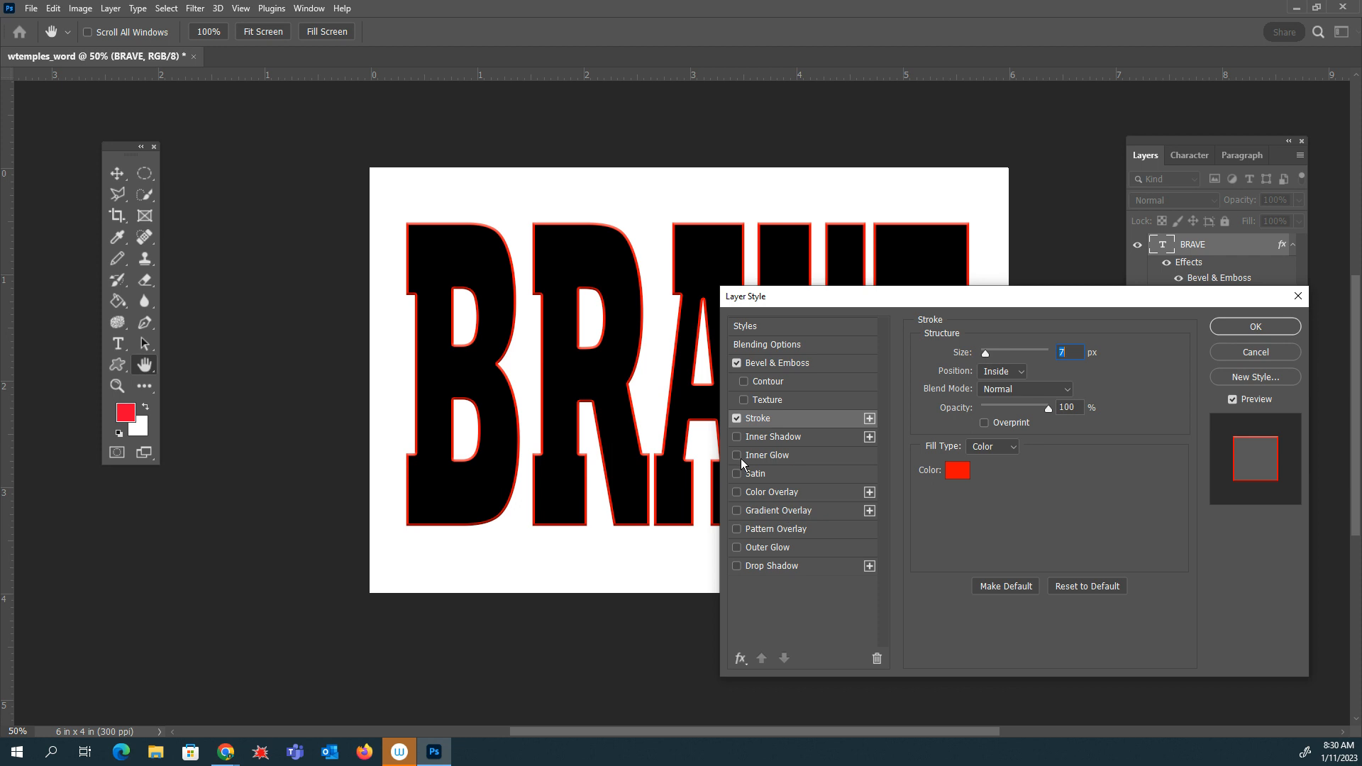
Switch off Bevel & Emboss, Inner Shadow and Color Overlay for the BRAVE layer.
{"action": "left_click", "coordinate": [737, 363]}
{"action": "left_click", "coordinate": [737, 437]}
{"action": "left_click", "coordinate": [761, 440]}
{"action": "left_click", "coordinate": [737, 437]}
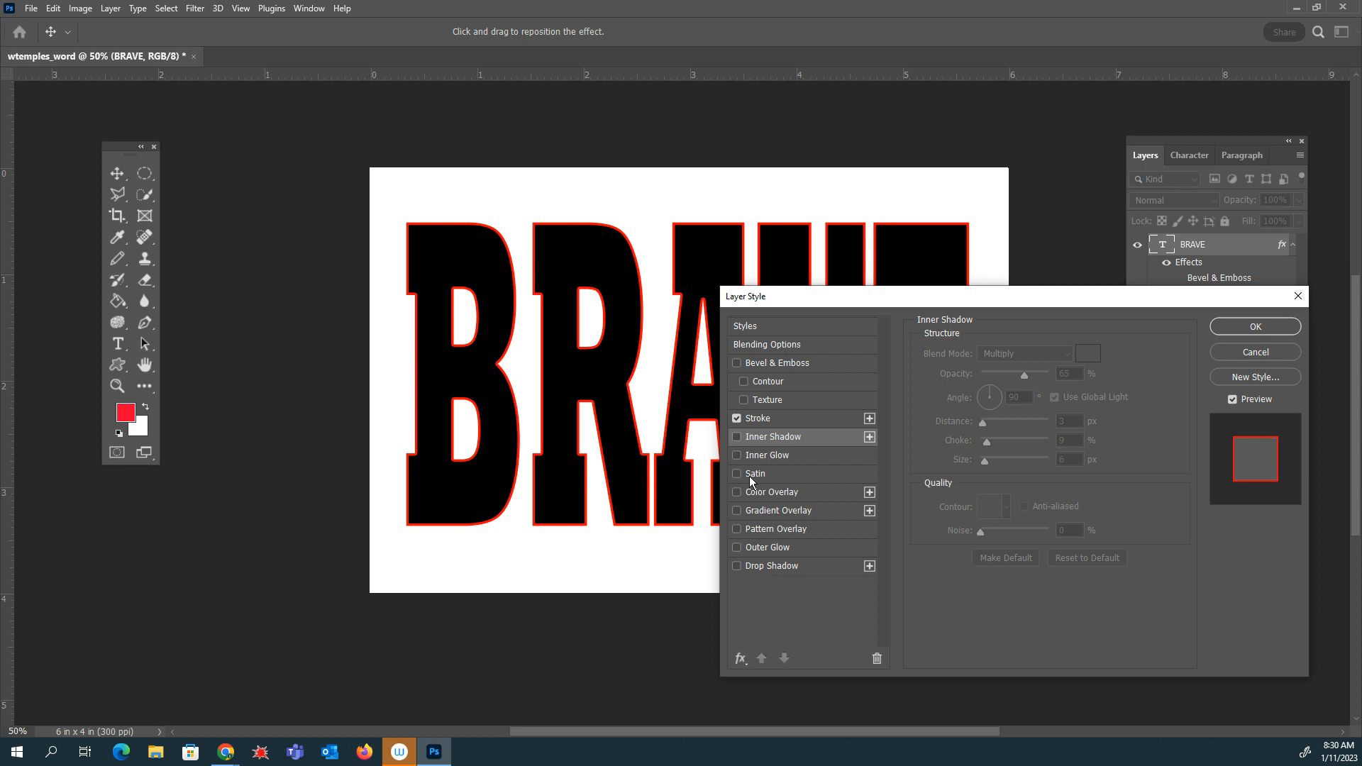
{"action": "left_click", "coordinate": [737, 492]}
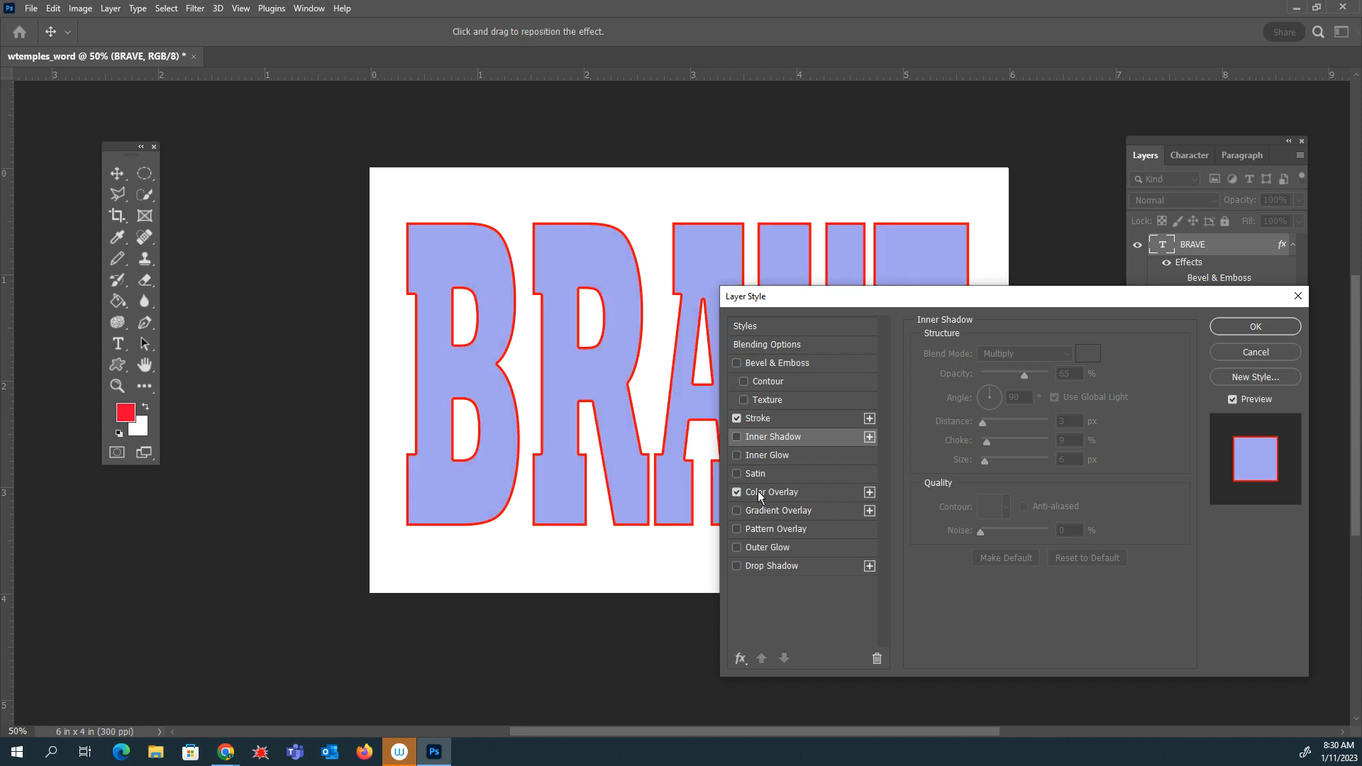
{"action": "left_click", "coordinate": [739, 490]}
Apply a Gradient Overlay to the letters using the purple-to-blue Blue_24 preset from the Blues group.
{"action": "left_click", "coordinate": [765, 510]}
{"action": "left_click", "coordinate": [1007, 388]}
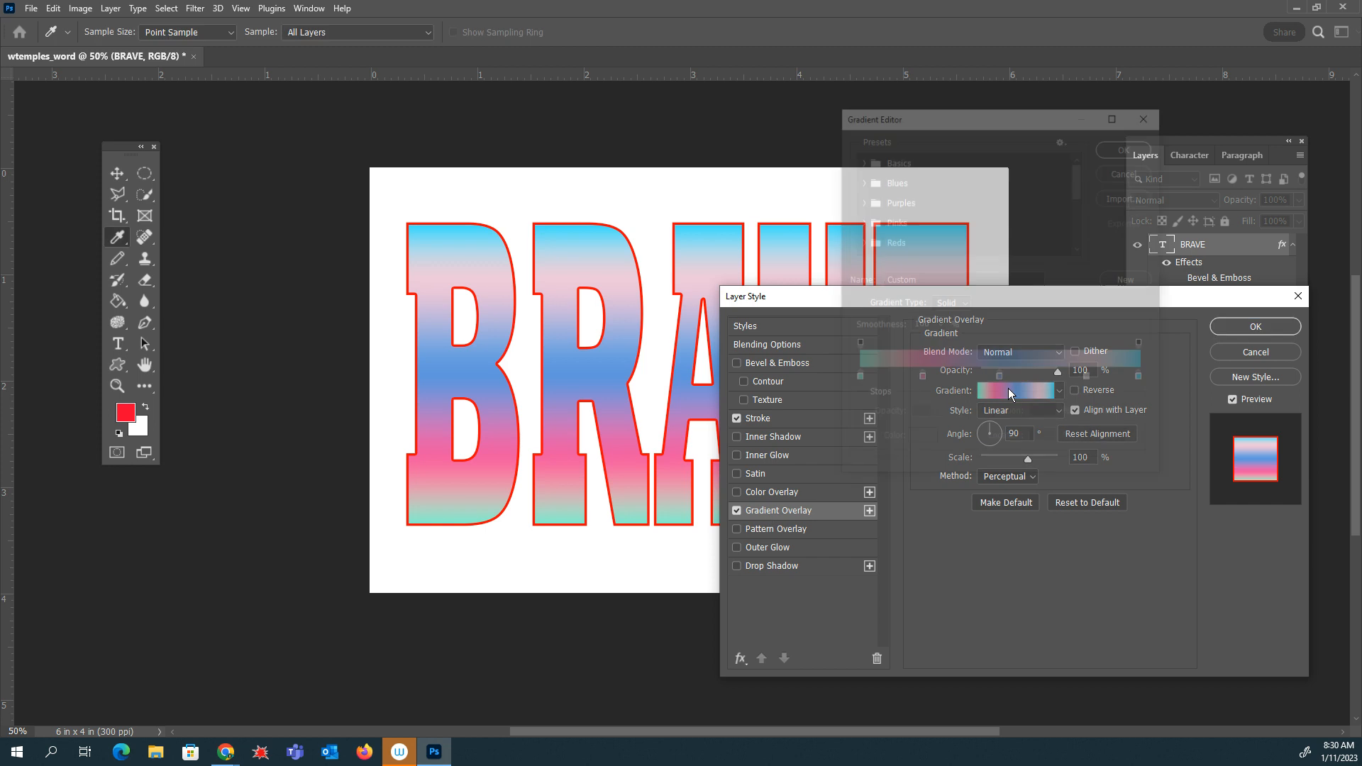
{"action": "left_click", "coordinate": [862, 201]}
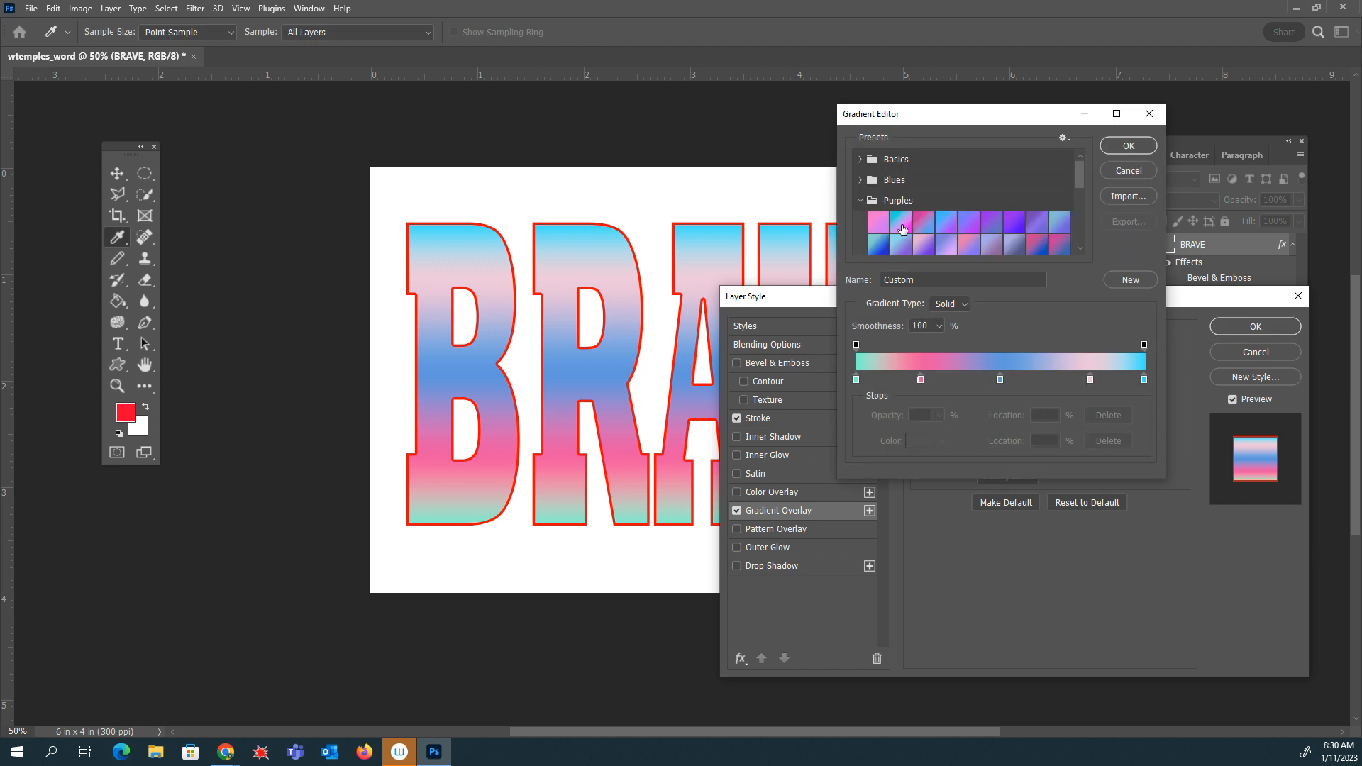
{"action": "left_click", "coordinate": [860, 179]}
{"action": "scroll", "coordinate": [997, 238], "scroll_direction": "down", "scroll_amount": 2}
{"action": "left_click", "coordinate": [992, 202]}
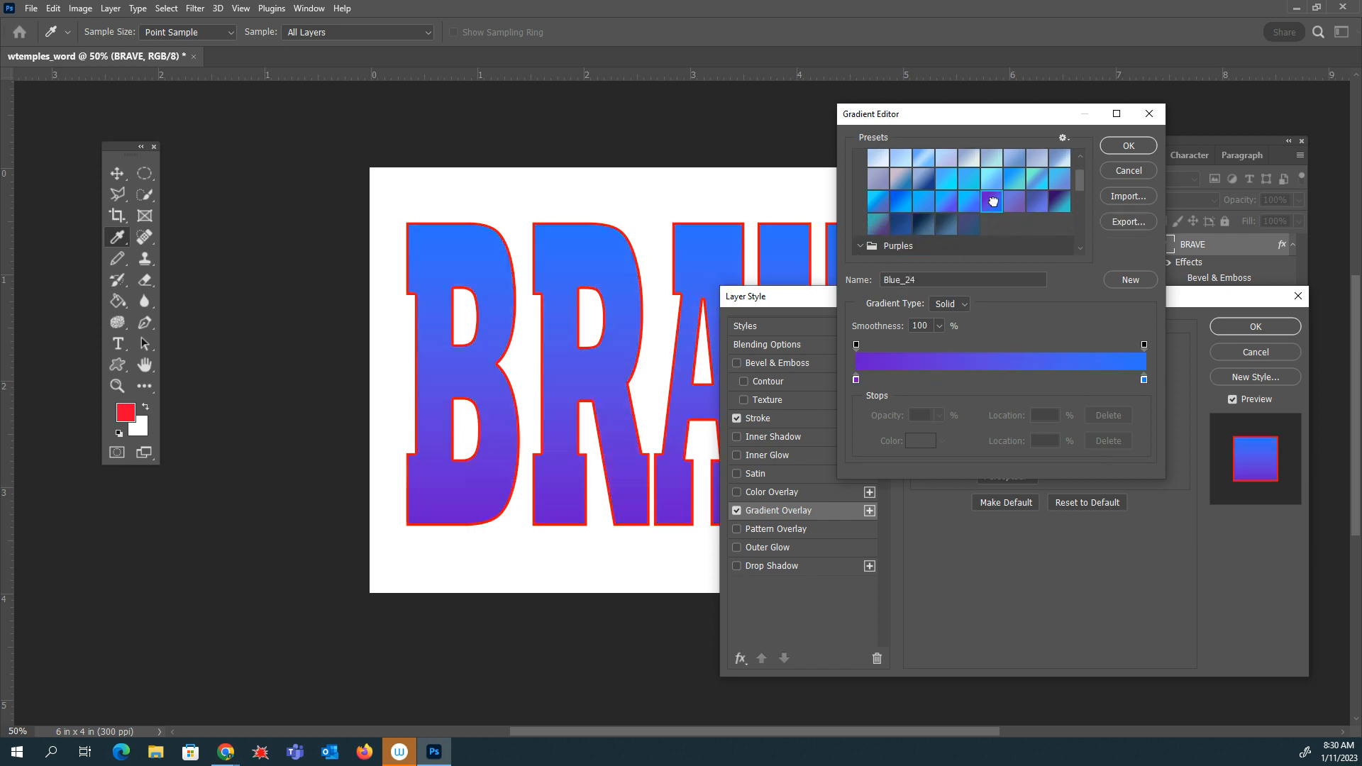
{"action": "left_click", "coordinate": [1112, 145]}
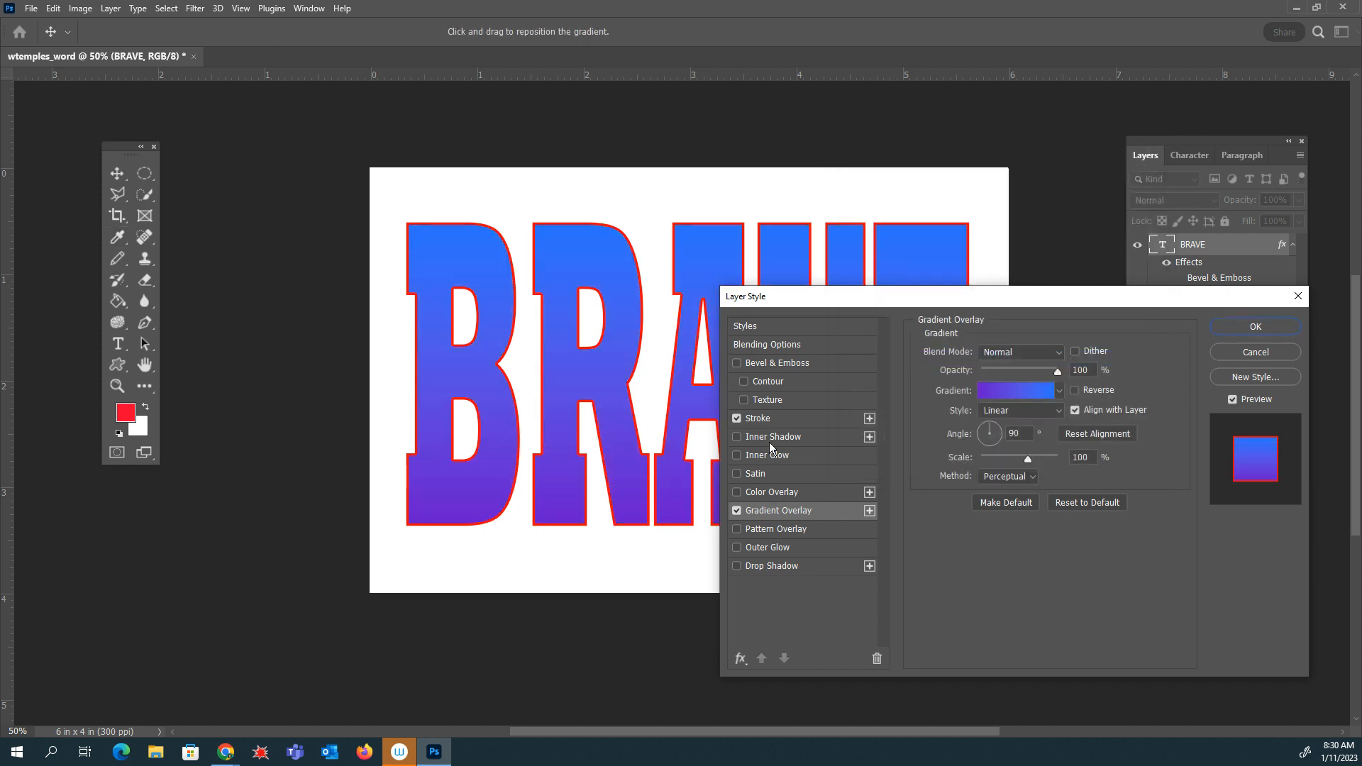
Change the colour of the stroke around the BRAVE letters to a bright sky blue.
{"action": "left_click", "coordinate": [755, 419]}
{"action": "left_click", "coordinate": [948, 472]}
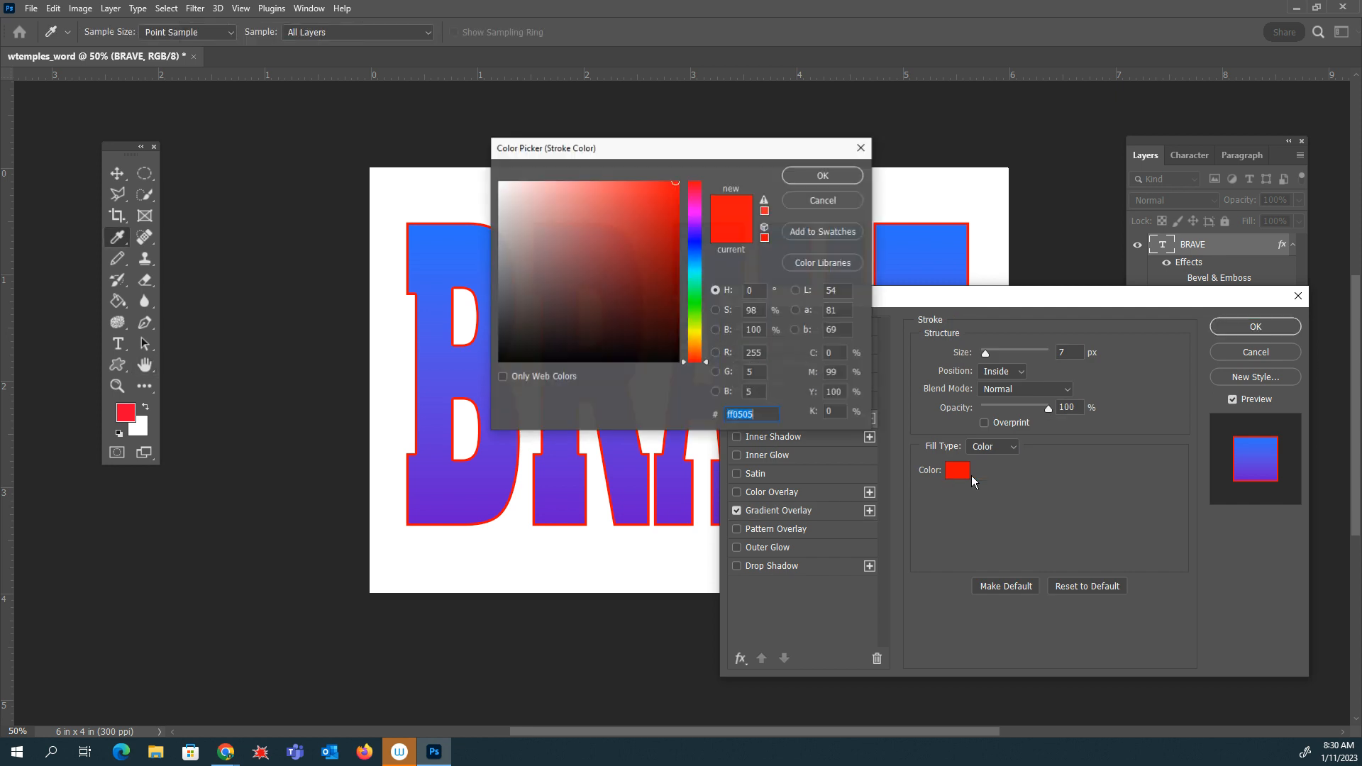
{"action": "left_click_drag", "start_coordinate": [589, 212], "coordinate": [506, 229]}
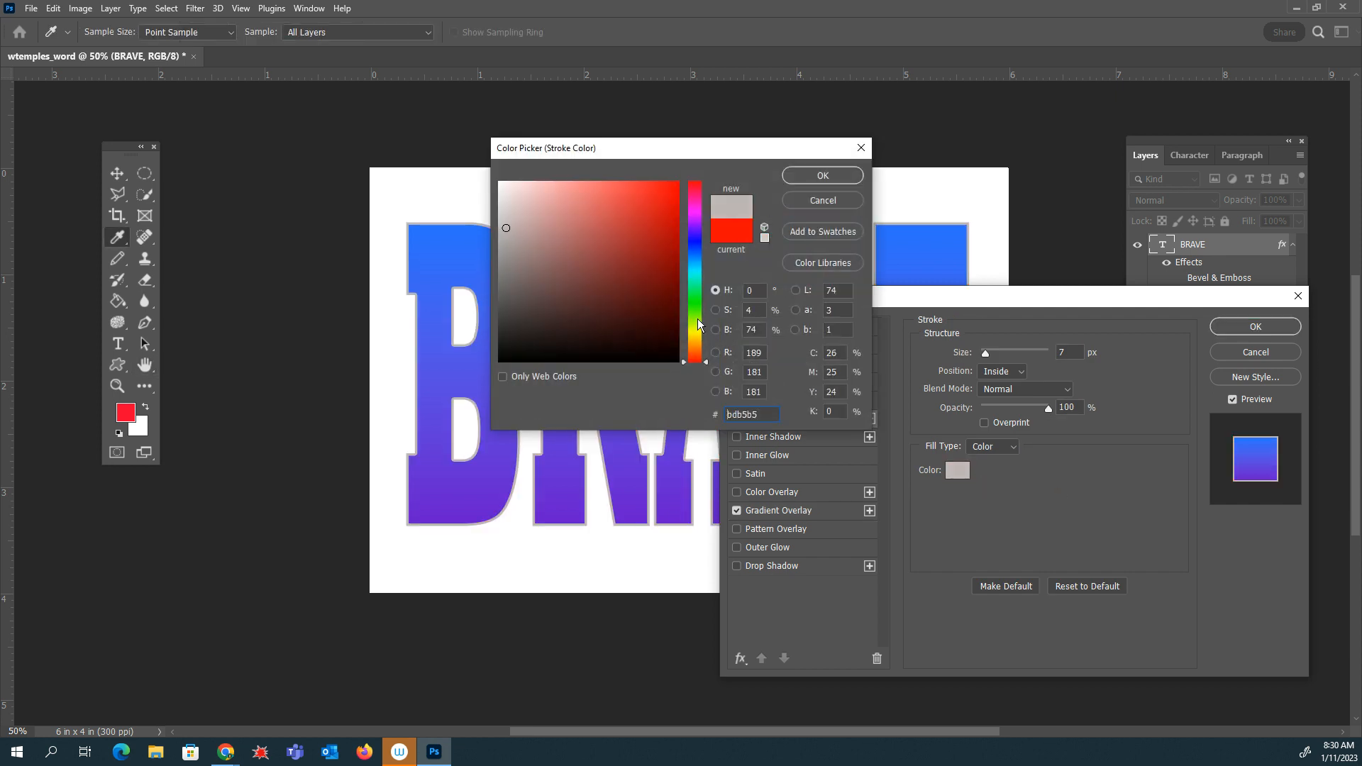
{"action": "left_click", "coordinate": [696, 262]}
{"action": "left_click_drag", "start_coordinate": [697, 262], "coordinate": [699, 263]}
{"action": "left_click", "coordinate": [666, 204]}
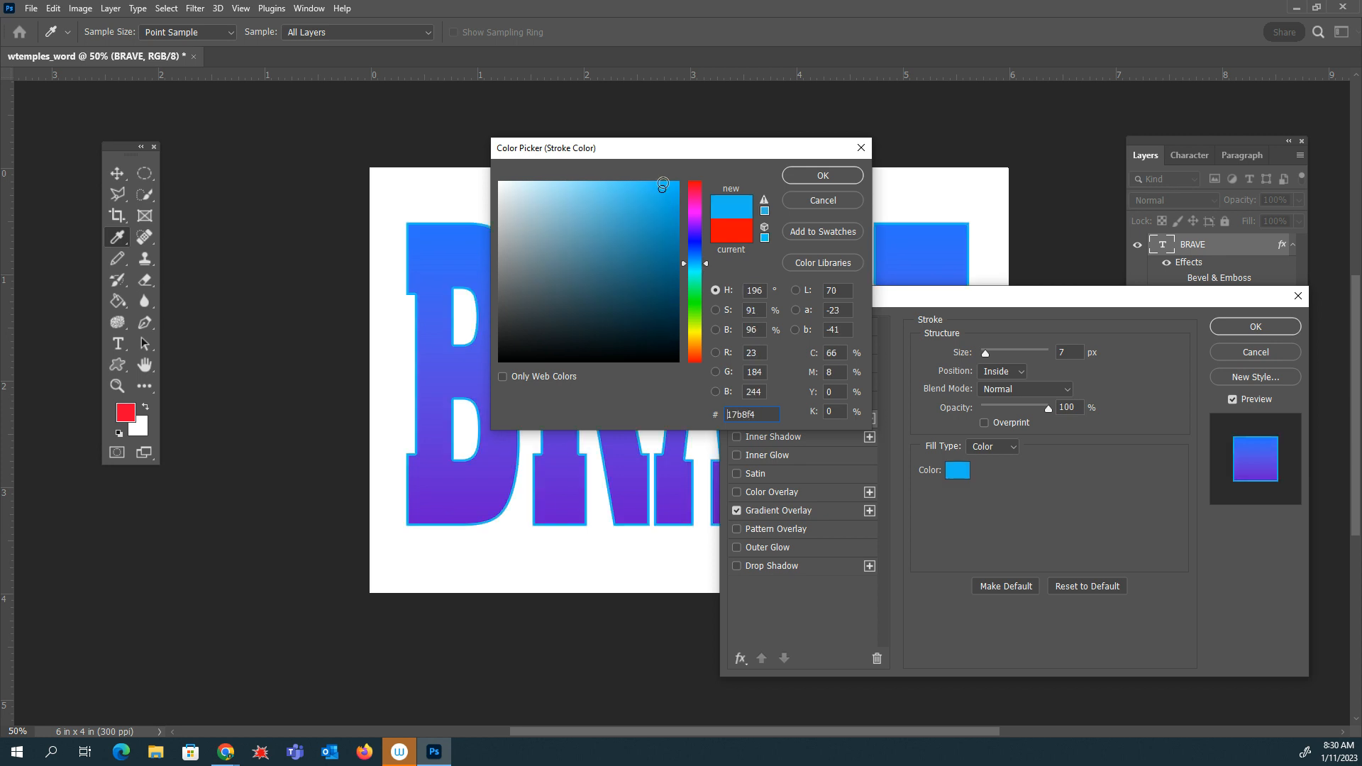
{"action": "left_click", "coordinate": [823, 175]}
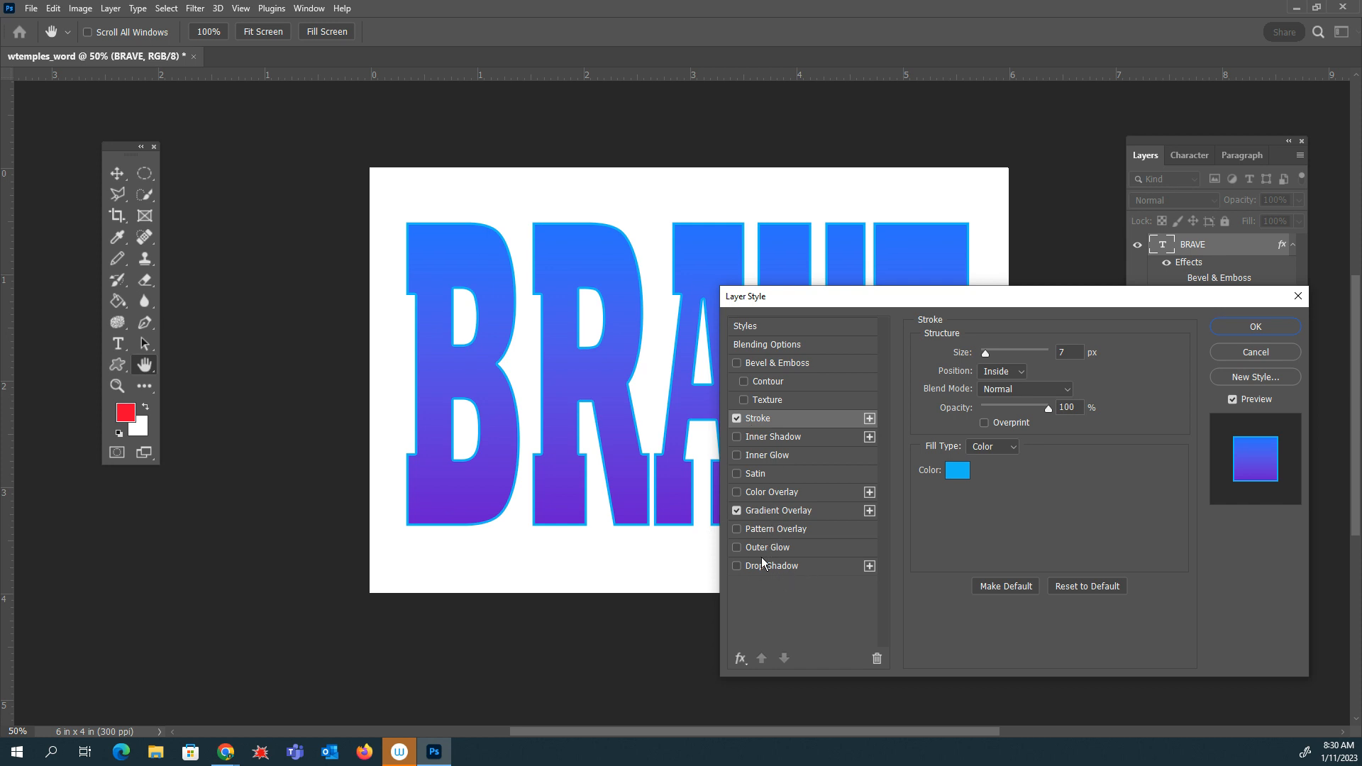
Enable Bevel & Emboss on the letters with the Outer Bevel style and a size of about 18 px.
{"action": "left_click", "coordinate": [737, 364]}
{"action": "left_click", "coordinate": [1021, 354]}
{"action": "left_click", "coordinate": [1005, 368]}
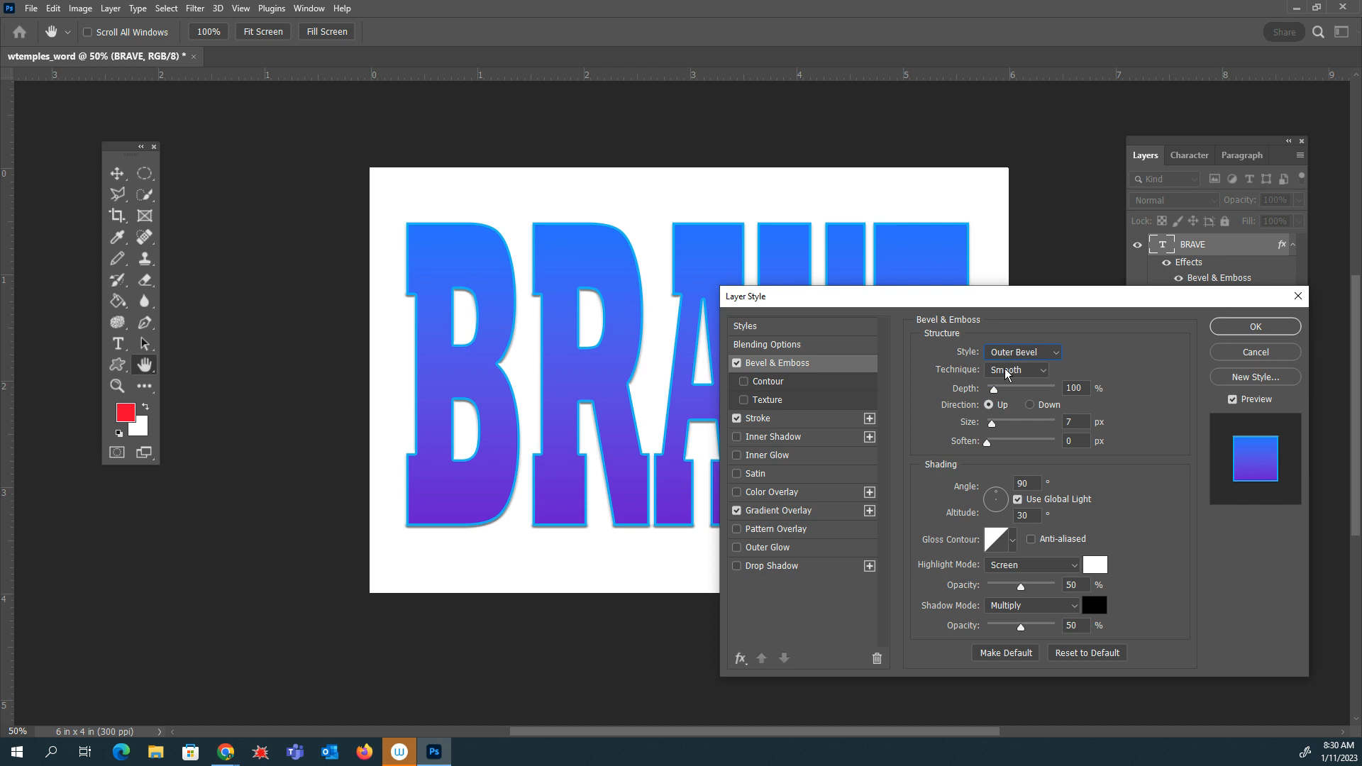
{"action": "left_click_drag", "start_coordinate": [993, 421], "coordinate": [997, 423]}
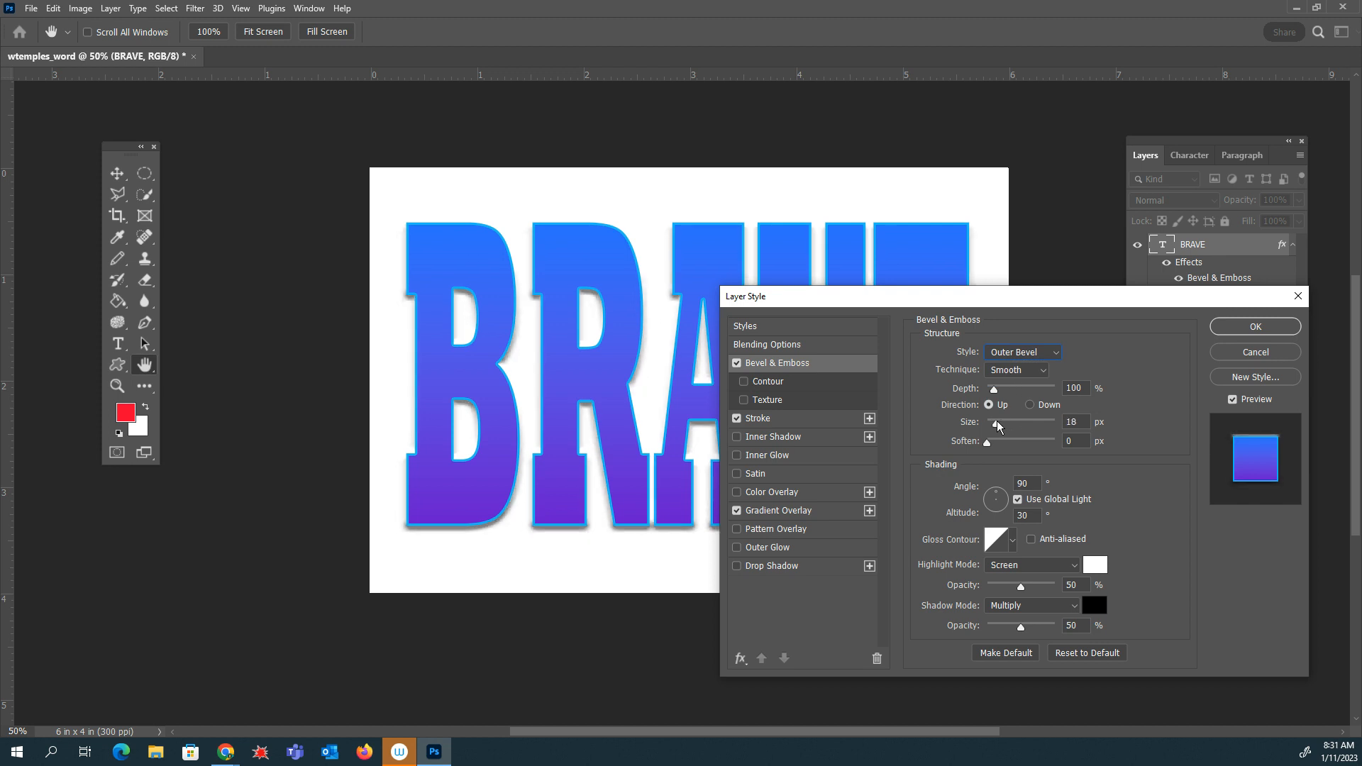
Add a soft Drop Shadow beneath the letters, adjust its settings and apply the layer style.
{"action": "left_click", "coordinate": [752, 565]}
{"action": "left_click_drag", "start_coordinate": [1017, 373], "coordinate": [1016, 373]}
{"action": "left_click_drag", "start_coordinate": [1027, 423], "coordinate": [1008, 420]}
{"action": "left_click", "coordinate": [1238, 325]}
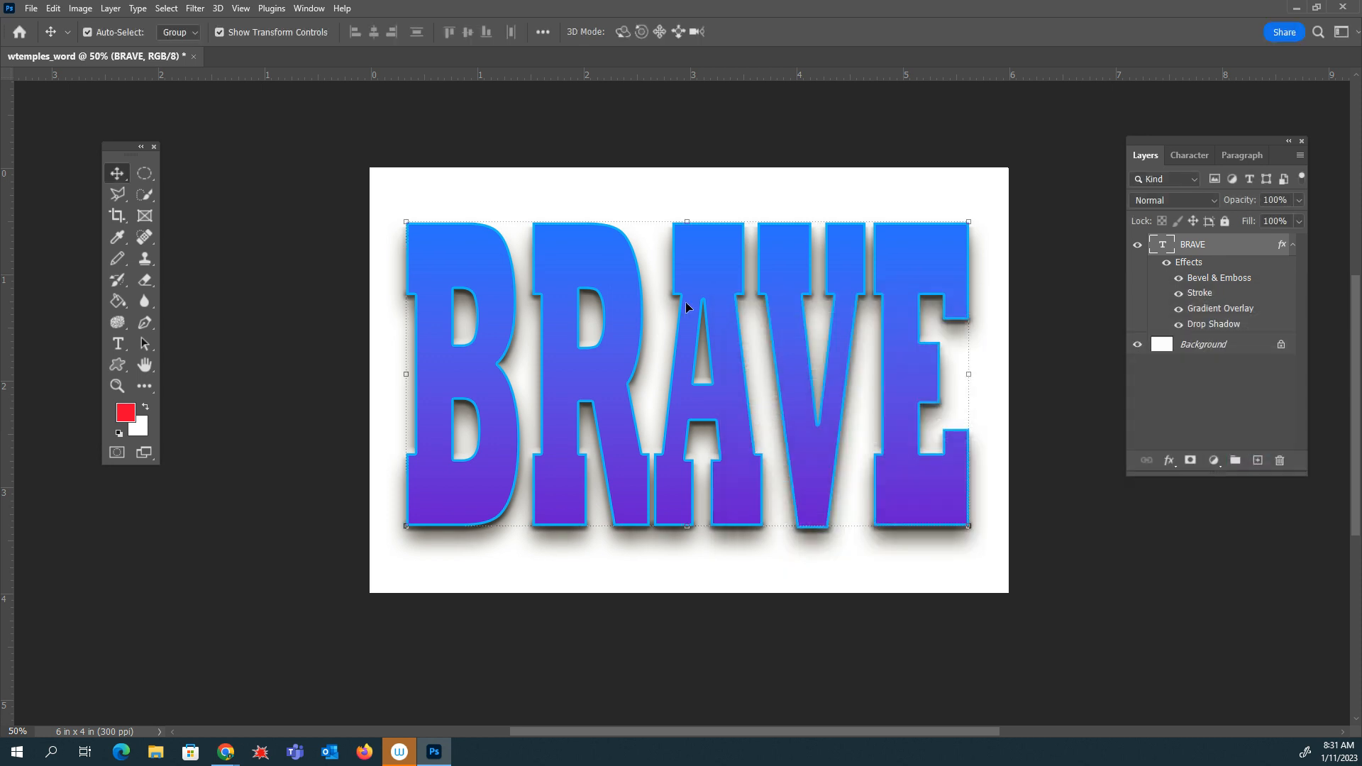
Fill the Background layer with a light purple foreground colour using the Paint Bucket Tool.
{"action": "left_click", "coordinate": [1204, 346]}
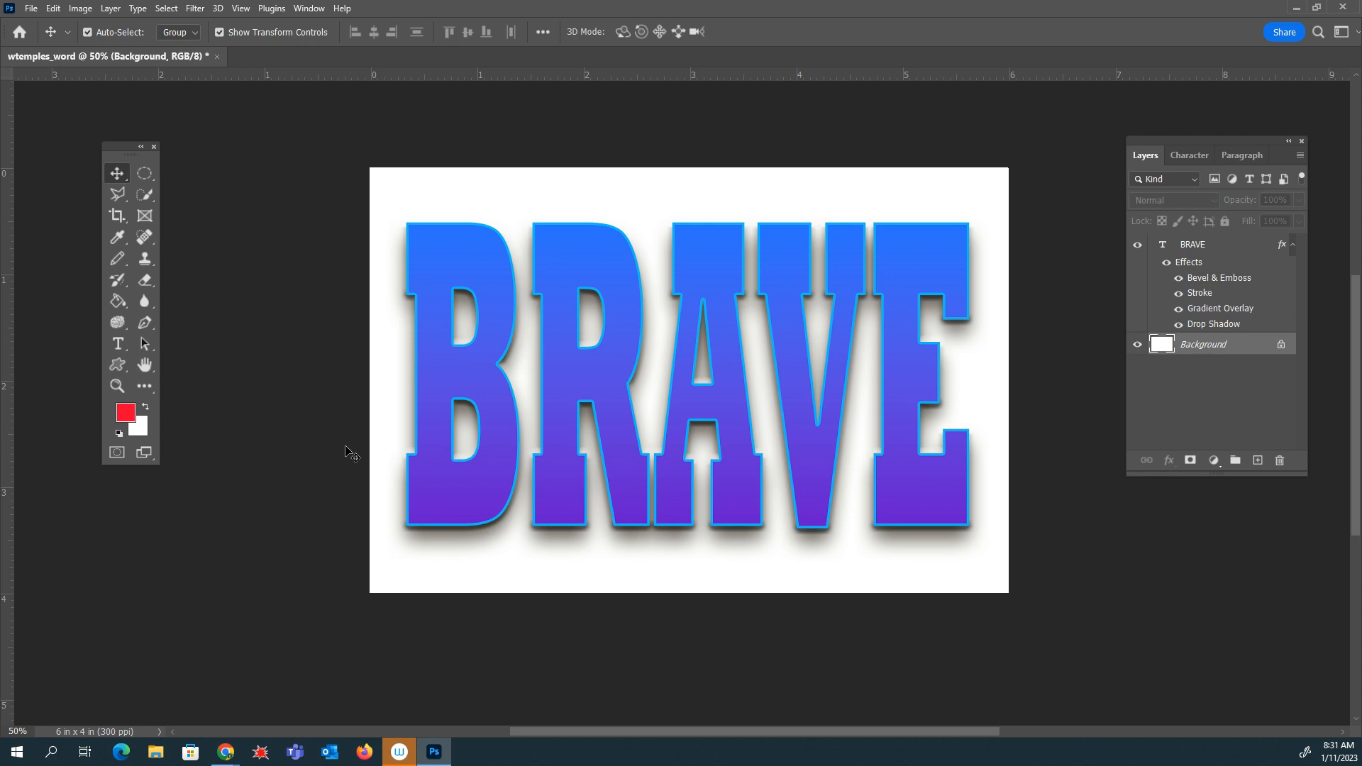
{"action": "left_click", "coordinate": [122, 304]}
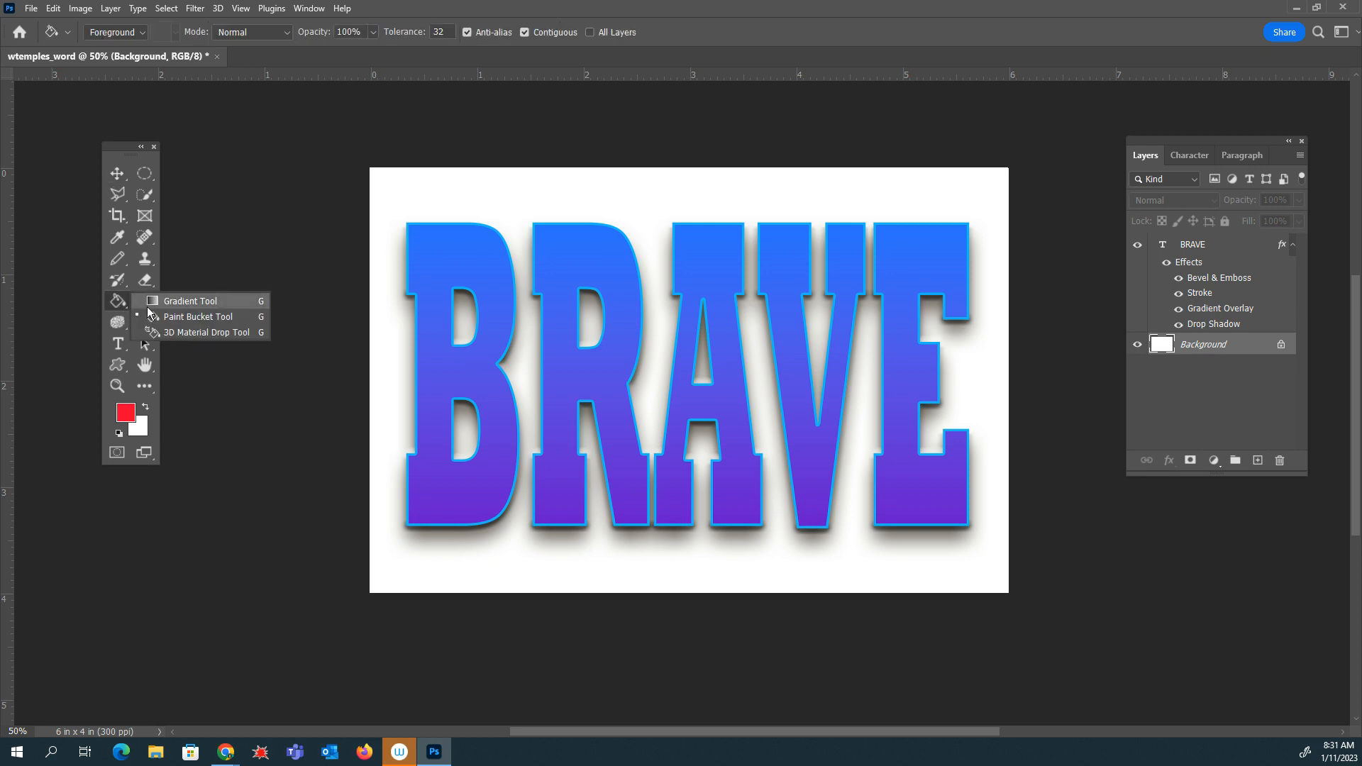
{"action": "left_click", "coordinate": [165, 317]}
{"action": "left_click", "coordinate": [125, 418]}
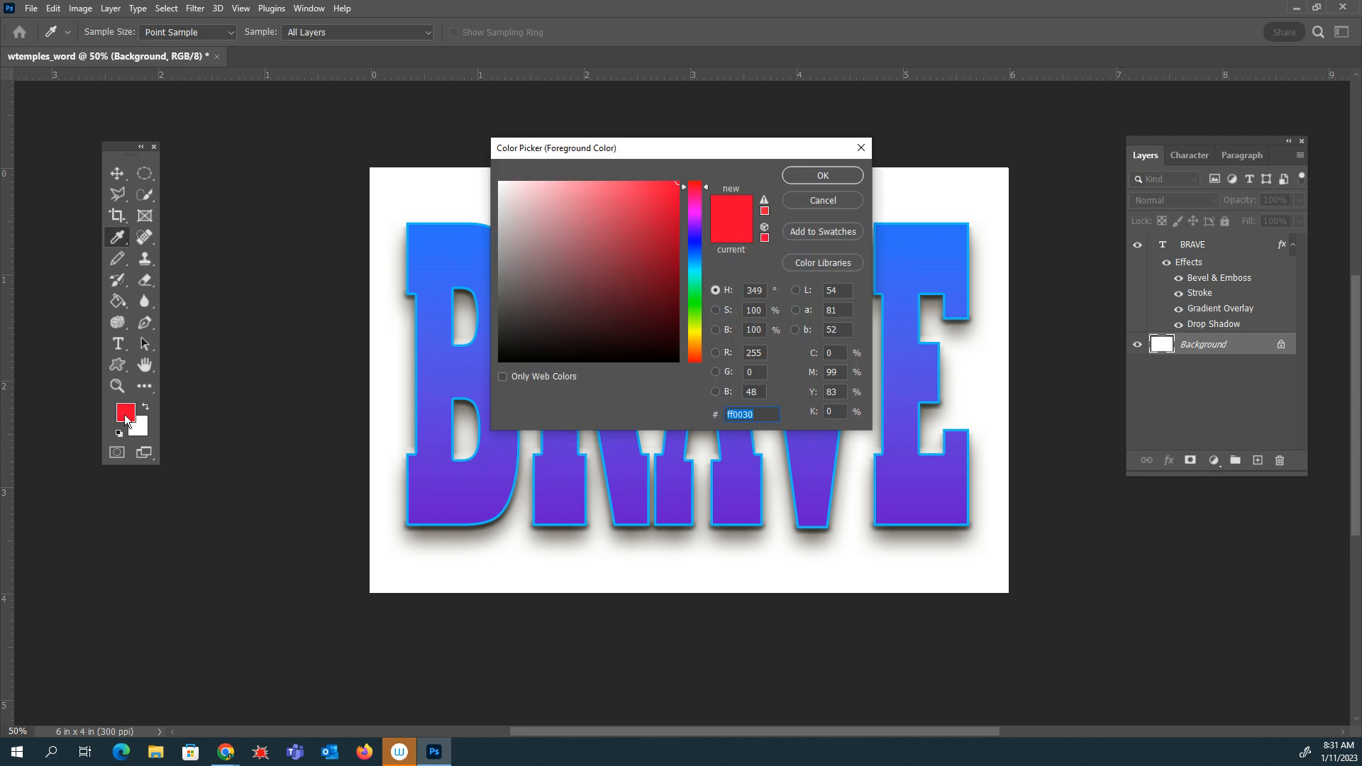
{"action": "left_click", "coordinate": [695, 280]}
{"action": "mouse_move", "coordinate": [695, 284]}
{"action": "left_mouse_down"}
{"action": "mouse_move", "coordinate": [696, 302]}
{"action": "mouse_move", "coordinate": [695, 281]}
{"action": "left_mouse_up"}
{"action": "left_click", "coordinate": [673, 500]}
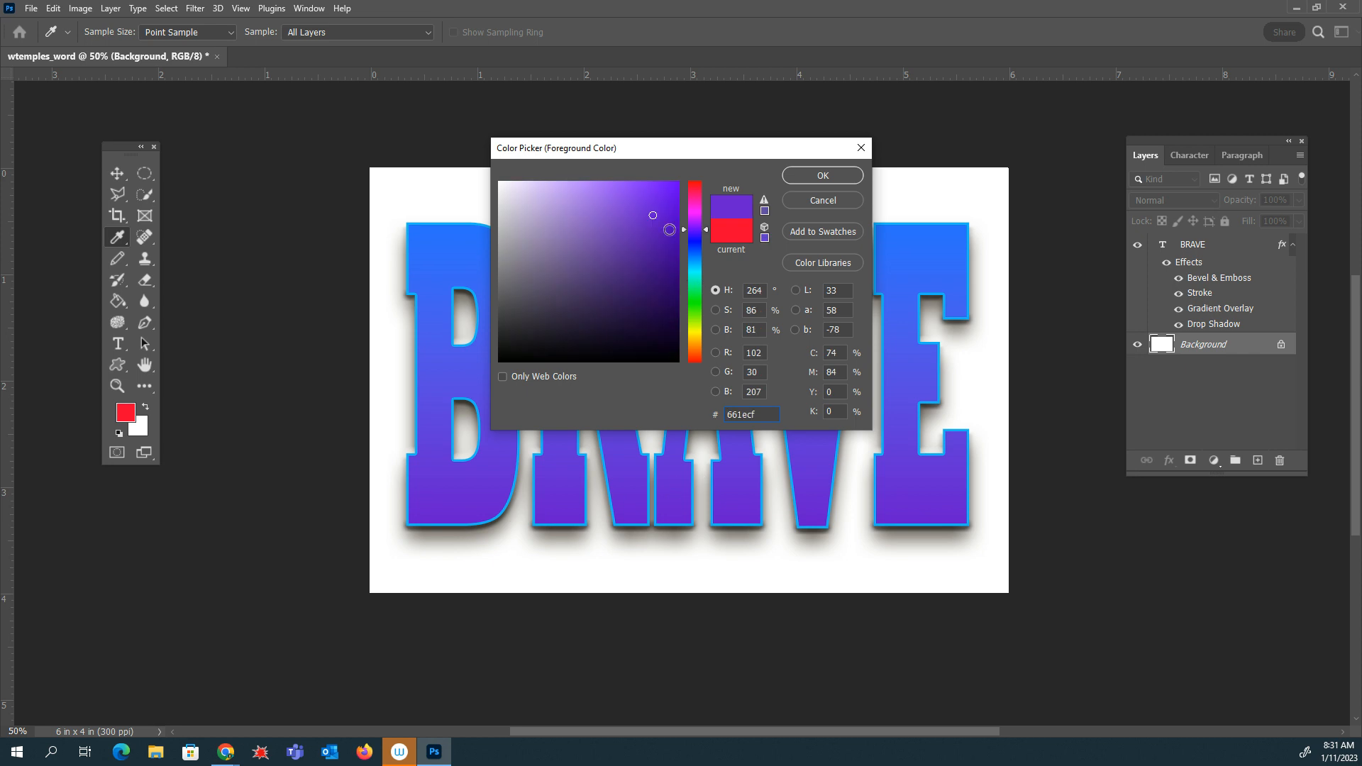
{"action": "left_click", "coordinate": [631, 213]}
{"action": "mouse_move", "coordinate": [631, 212]}
{"action": "left_mouse_down"}
{"action": "mouse_move", "coordinate": [656, 254]}
{"action": "mouse_move", "coordinate": [608, 199]}
{"action": "mouse_move", "coordinate": [619, 195]}
{"action": "left_mouse_up"}
{"action": "left_click", "coordinate": [813, 180]}
{"action": "left_click", "coordinate": [630, 217]}
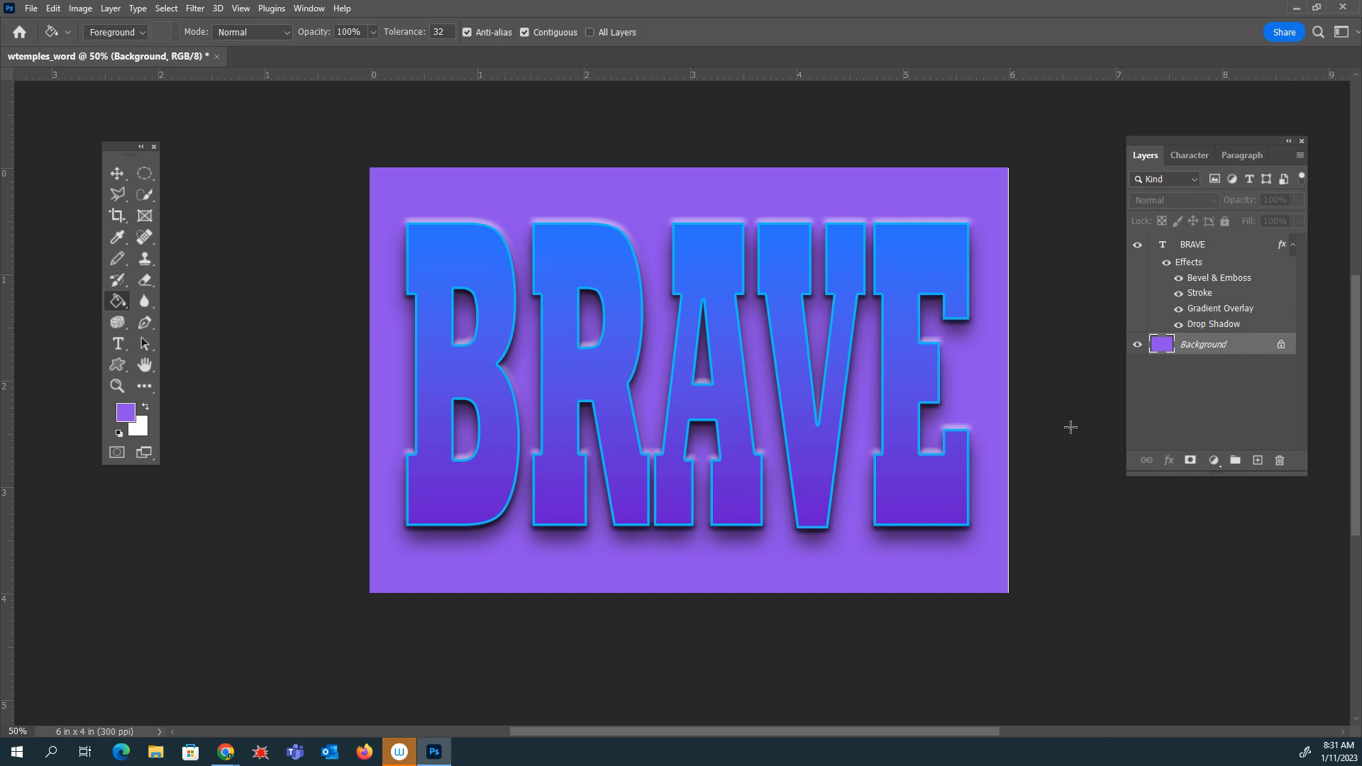
{"action": "left_click", "coordinate": [118, 175]}
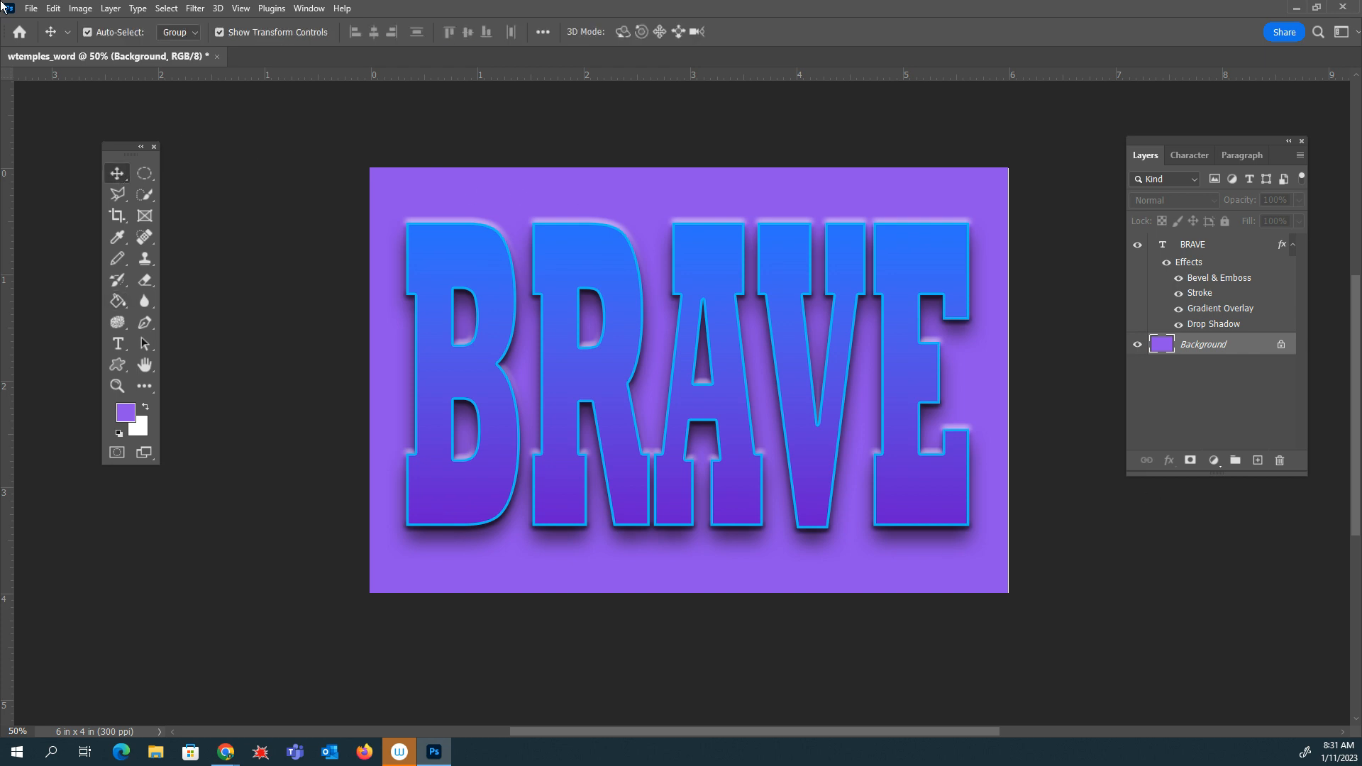
Save the document on the computer in the Downloads folder as a Photoshop file, keeping the suggested name.
{"action": "left_click", "coordinate": [31, 9]}
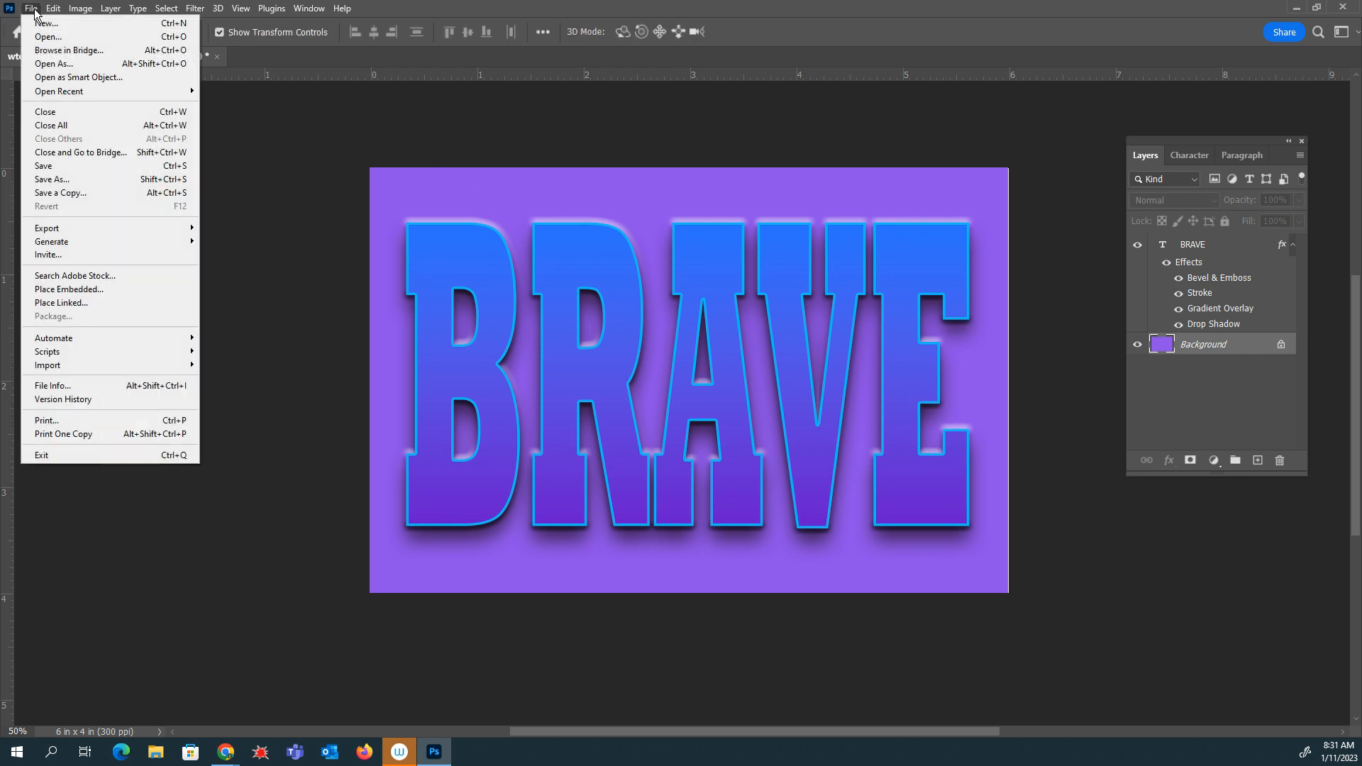
{"action": "left_click", "coordinate": [49, 166]}
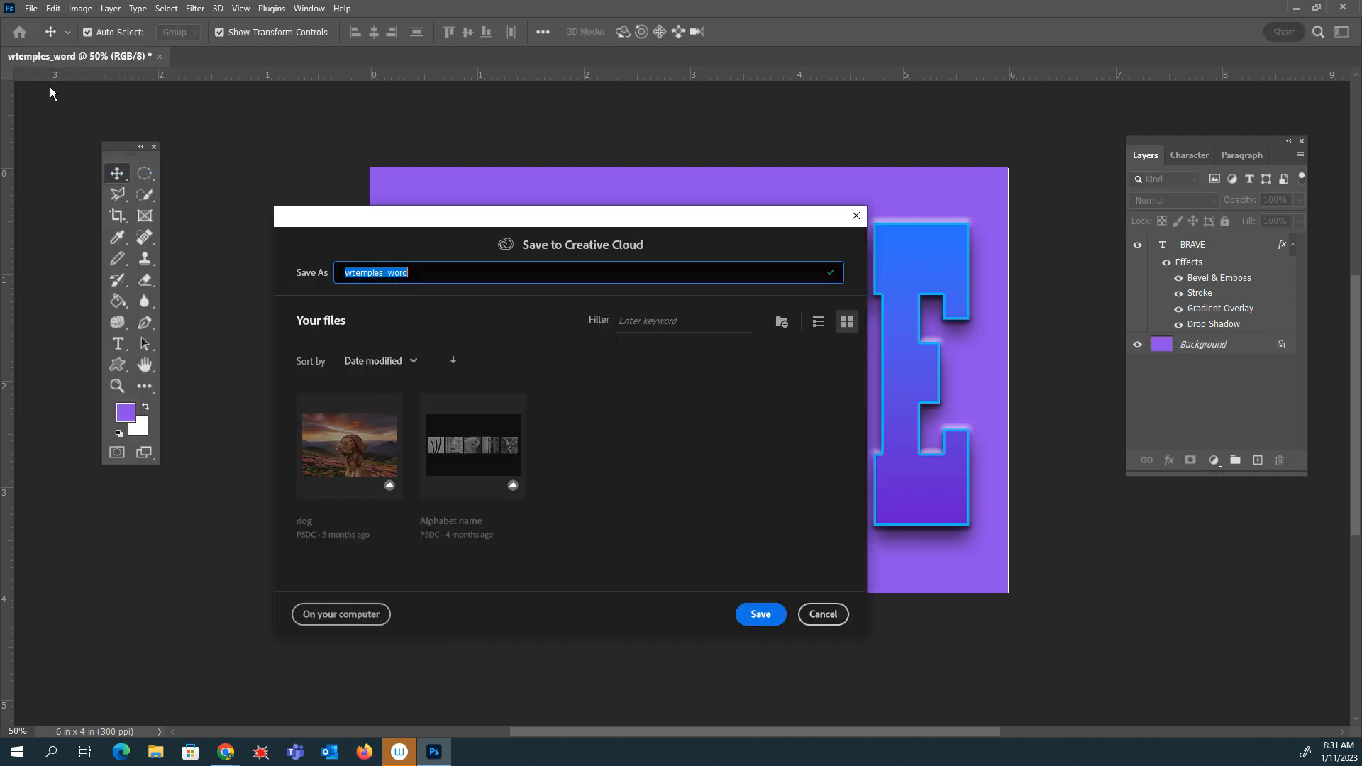
{"action": "left_click", "coordinate": [349, 615]}
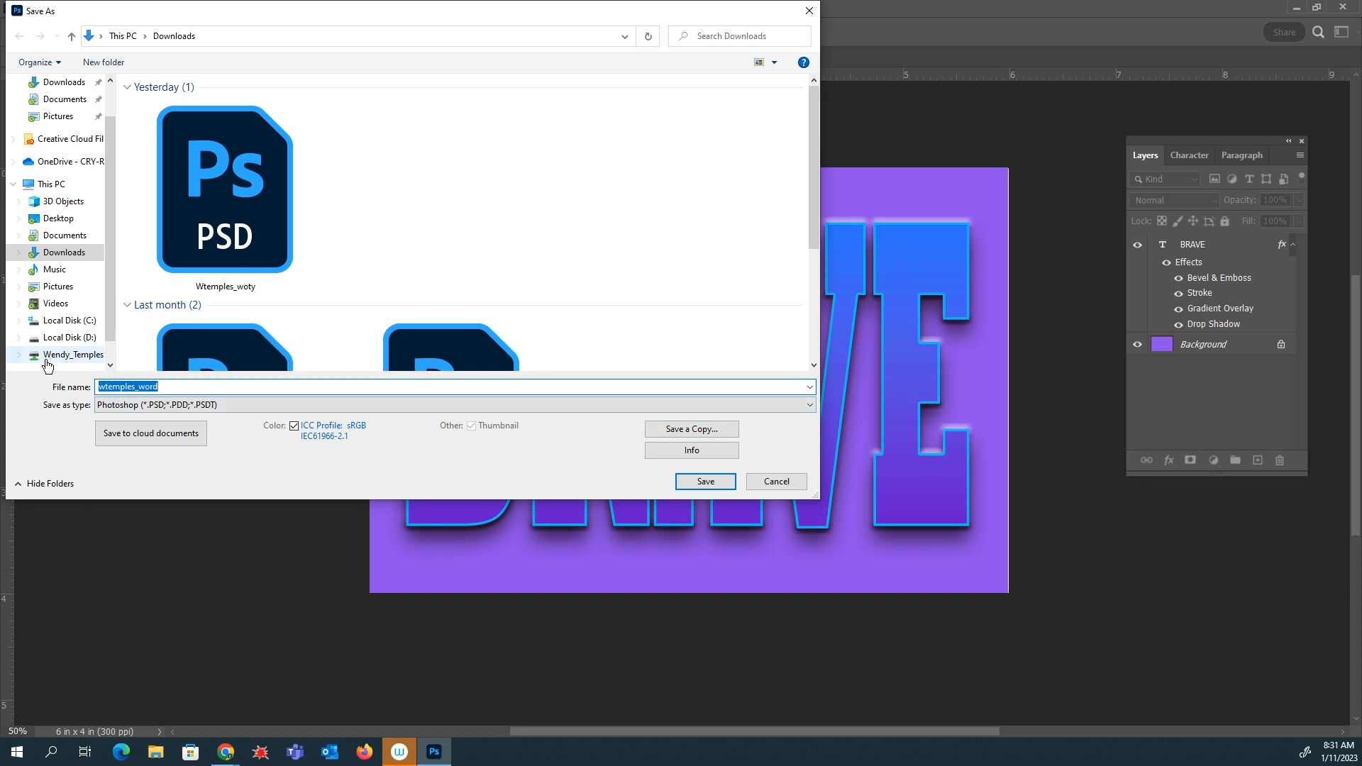
{"action": "left_click", "coordinate": [695, 484]}
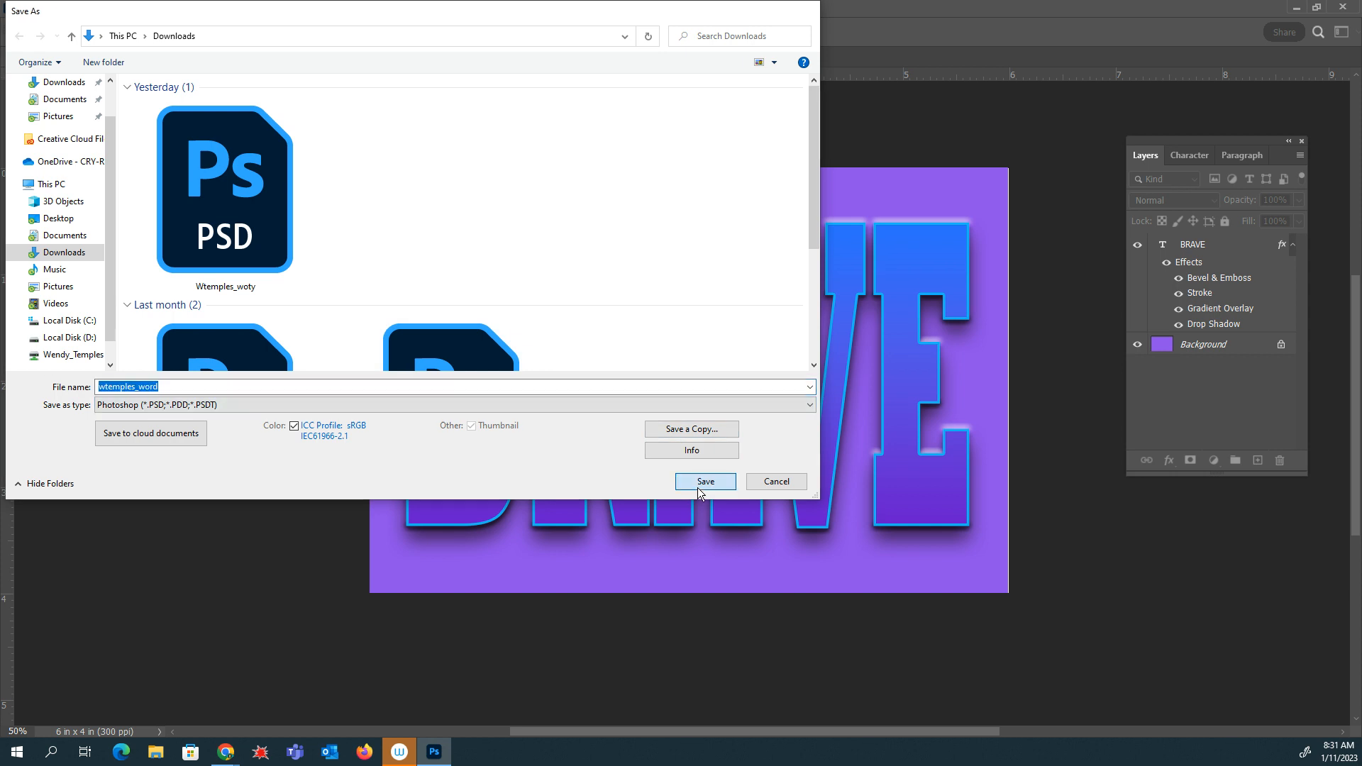
{"action": "left_click", "coordinate": [894, 212]}
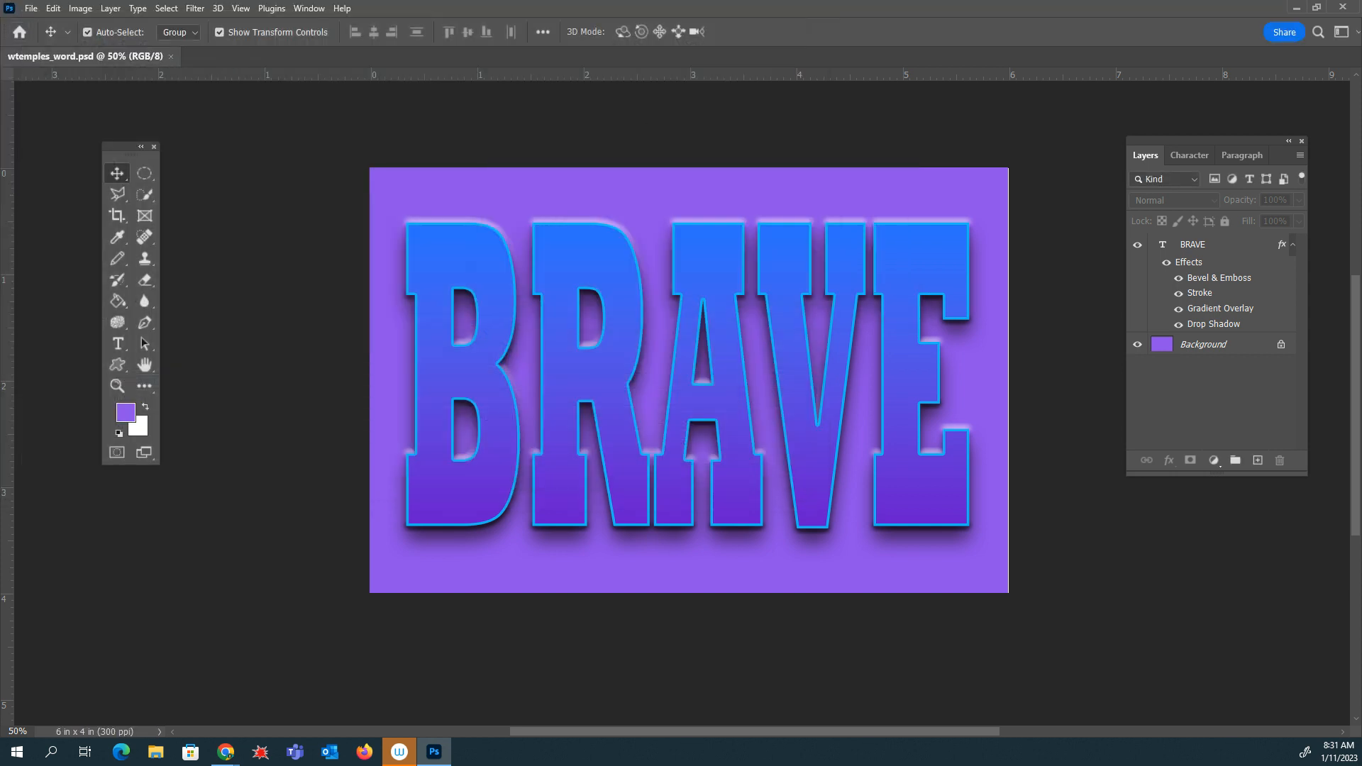
Export the BRAVE artwork as a PNG file at 1800 x 1200 px and 100% scale.
{"action": "left_click", "coordinate": [39, 10]}
{"action": "mouse_move", "coordinate": [92, 228]}
{"action": "left_click", "coordinate": [242, 242]}
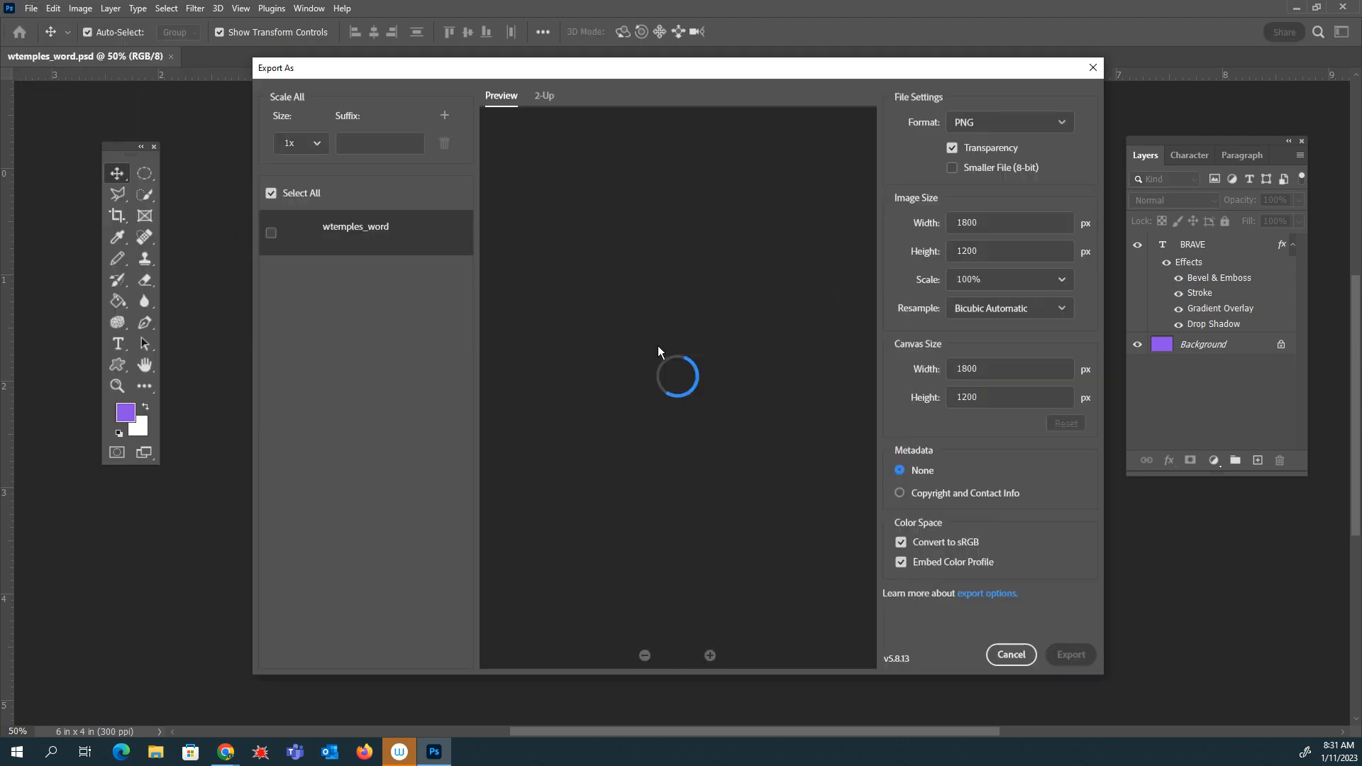
{"action": "left_click", "coordinate": [997, 127]}
{"action": "left_click", "coordinate": [997, 128]}
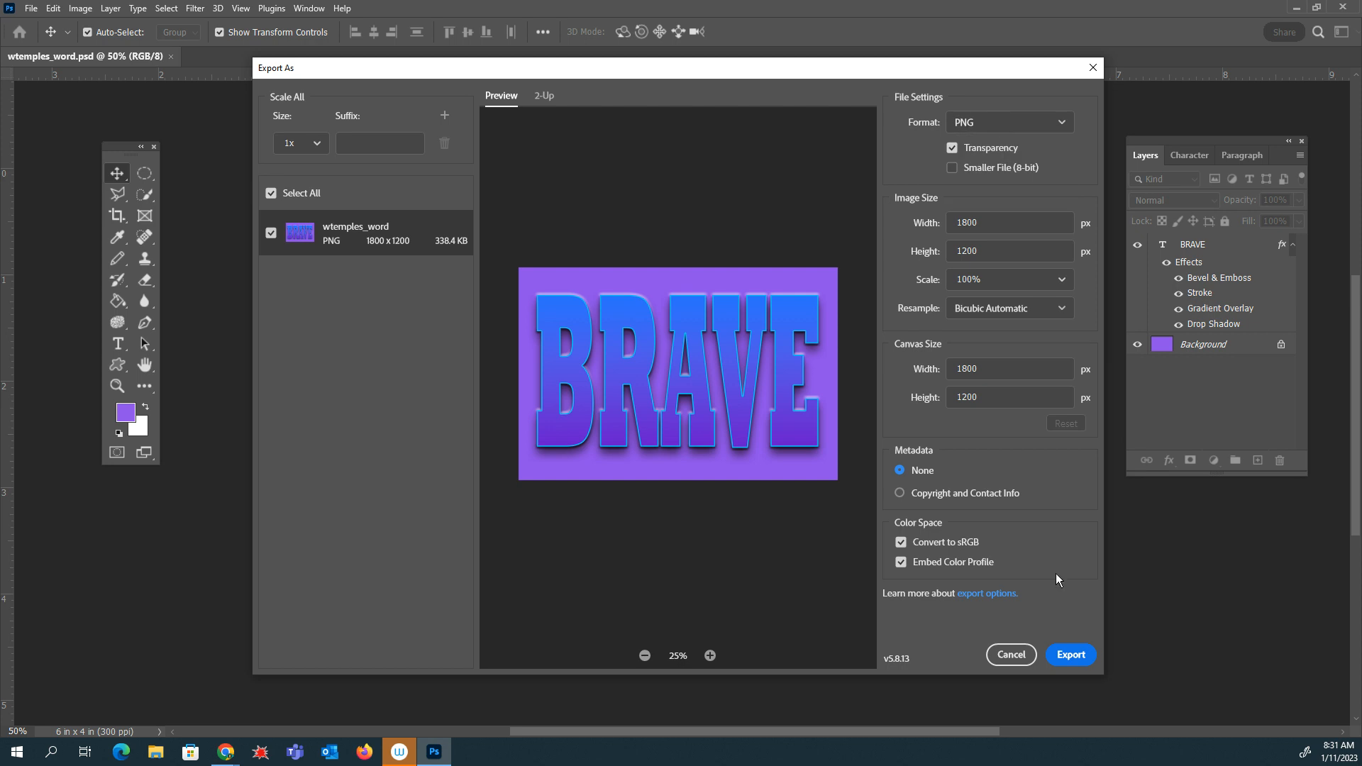
{"action": "left_click", "coordinate": [1064, 656]}
{"action": "left_click", "coordinate": [949, 510]}
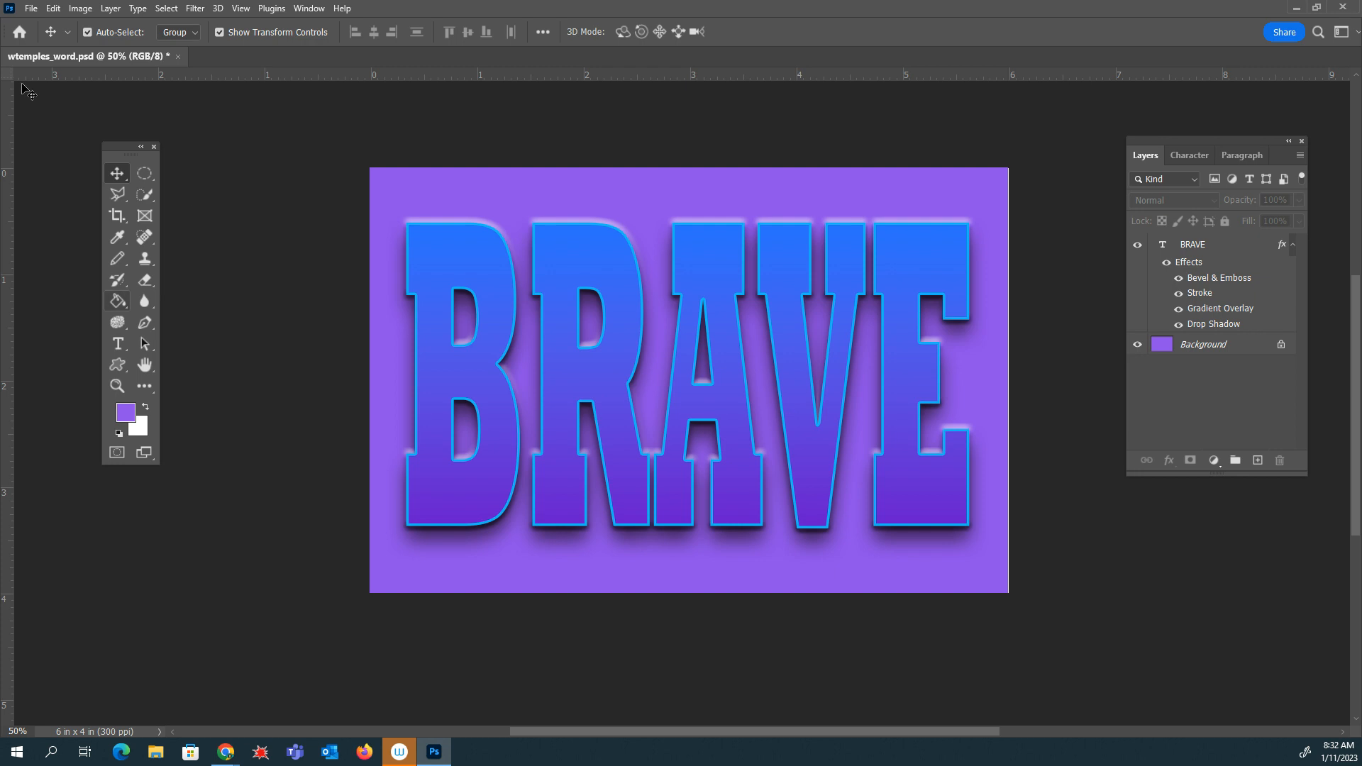
Print one copy of the artwork on the ET-8550 Series(Network) printer and decline the EPSON Status Monitor taskbar icon.
{"action": "left_click", "coordinate": [31, 9]}
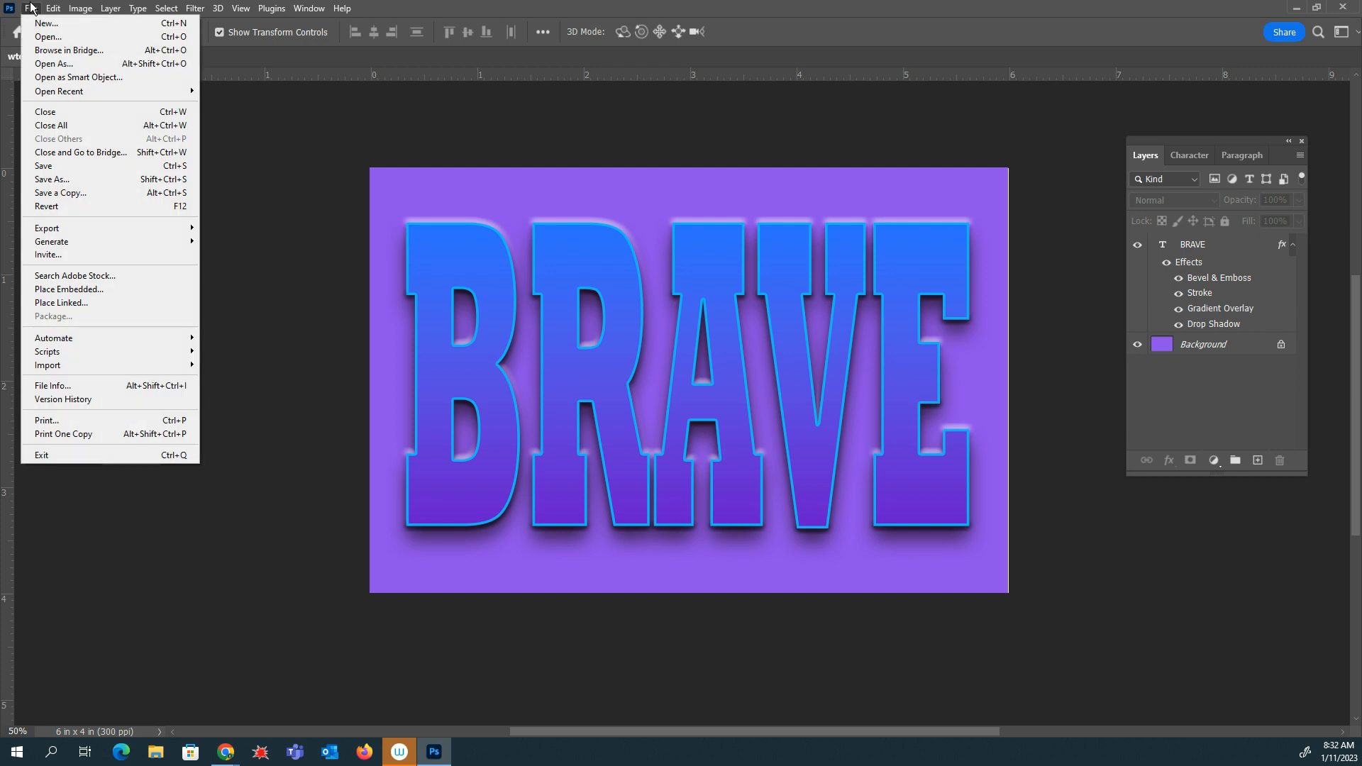
{"action": "left_click", "coordinate": [95, 417]}
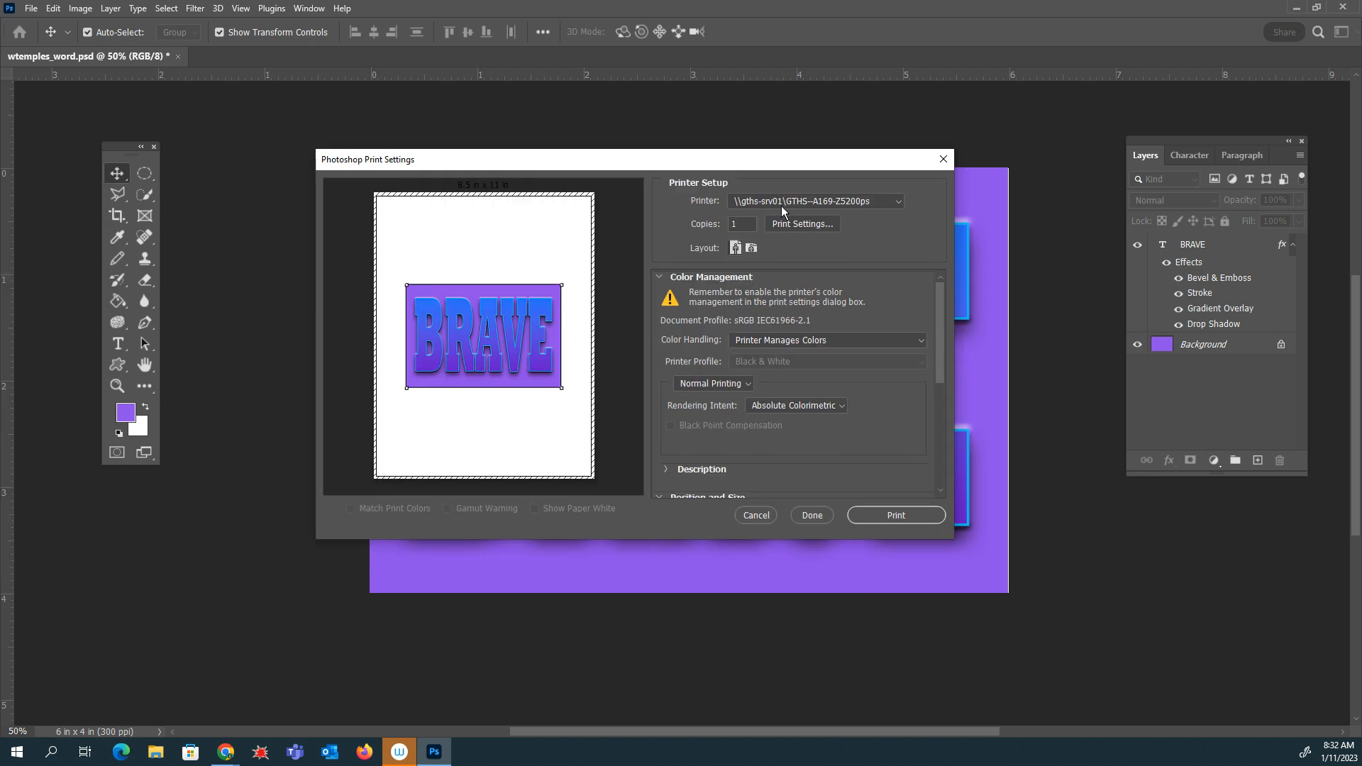
{"action": "left_click", "coordinate": [781, 204]}
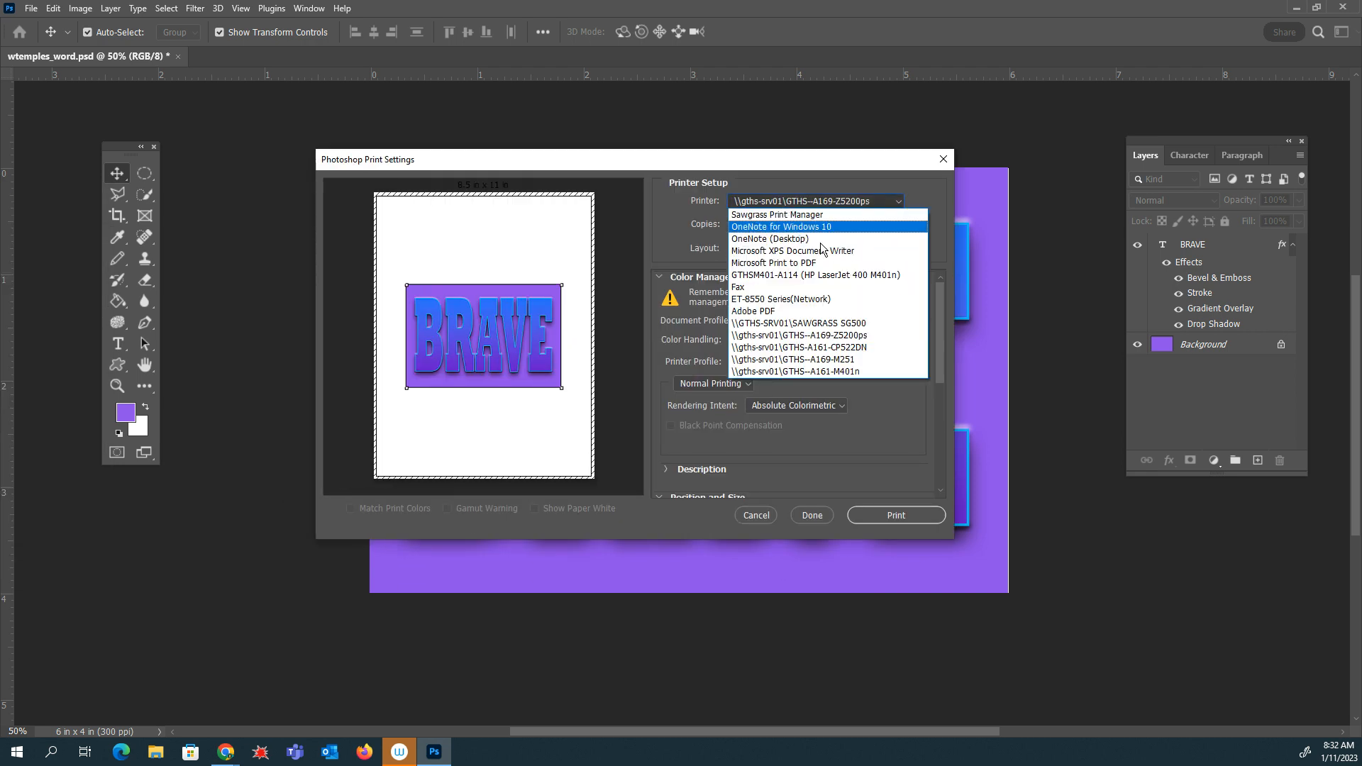
{"action": "left_click", "coordinate": [775, 300]}
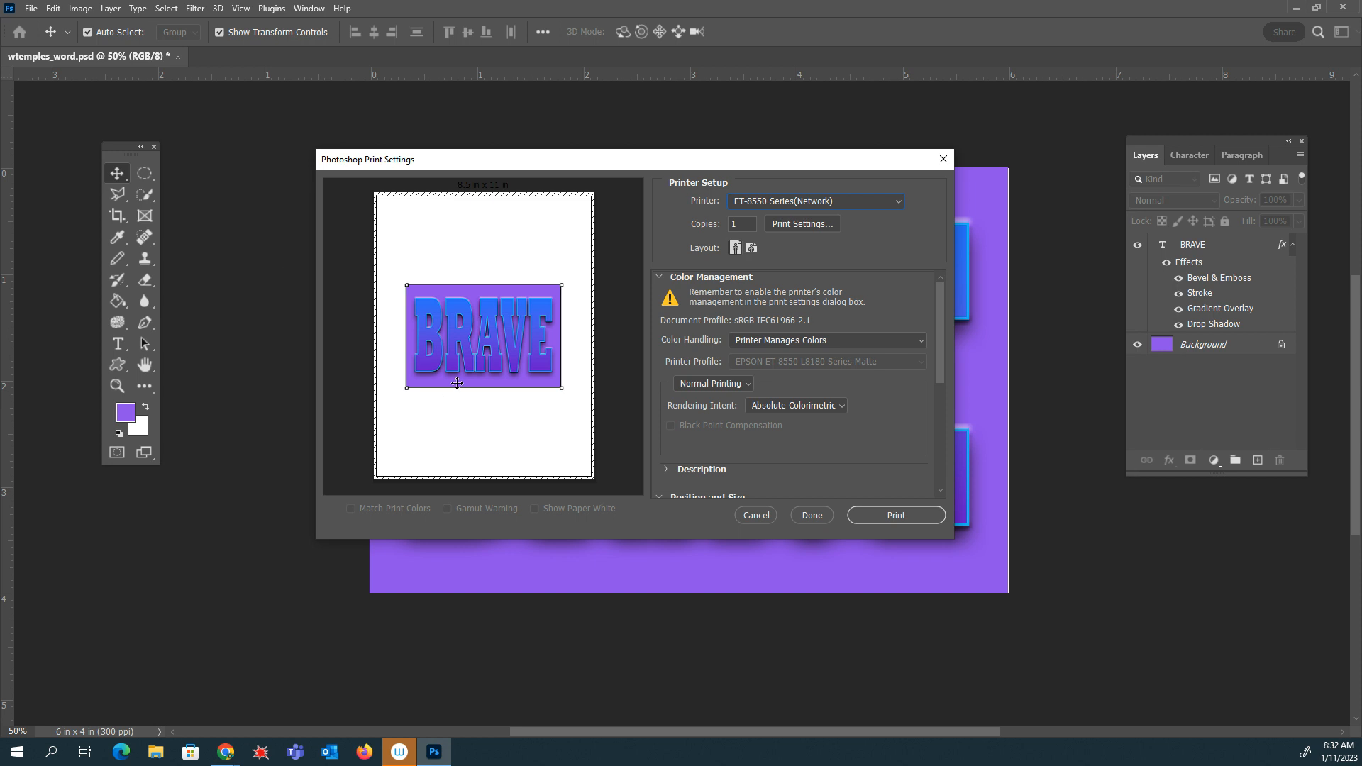
{"action": "scroll", "coordinate": [946, 431], "scroll_direction": "down", "scroll_amount": 5}
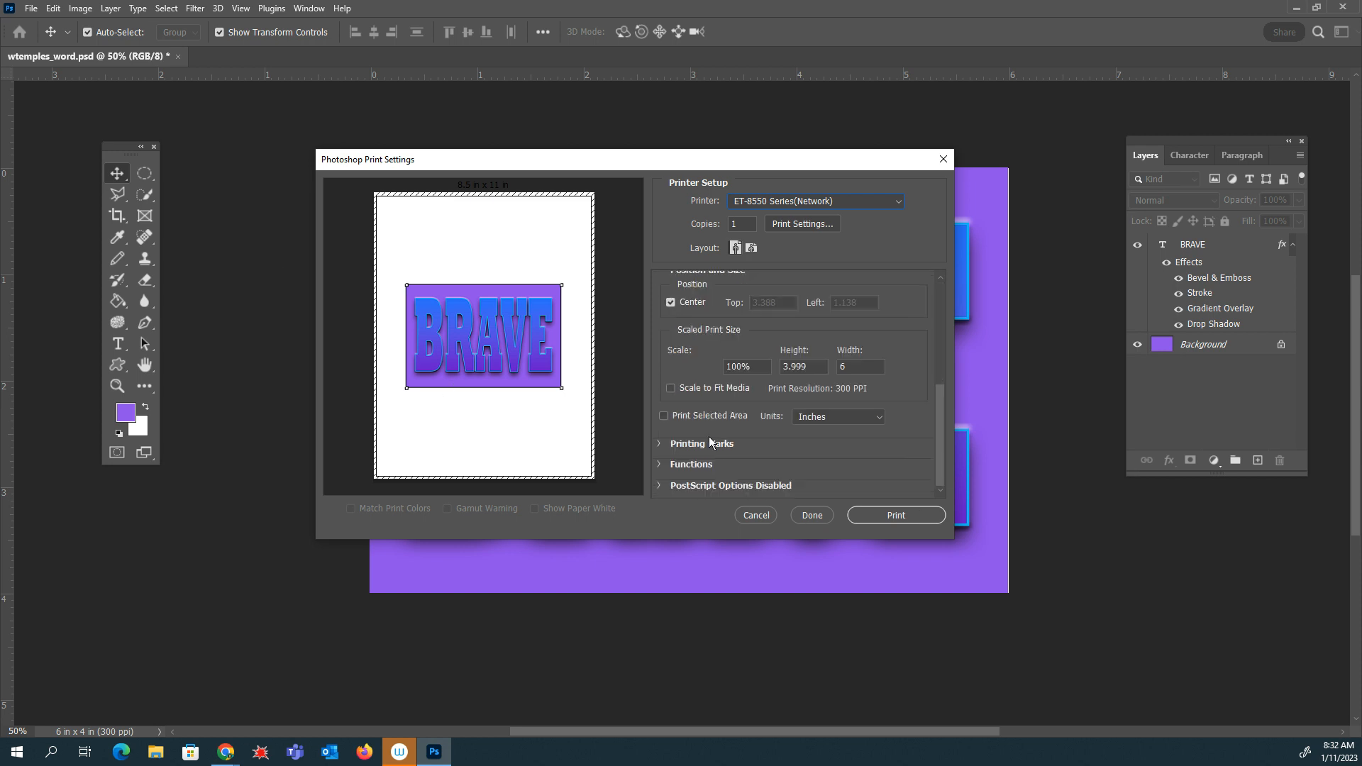
{"action": "left_click", "coordinate": [892, 515]}
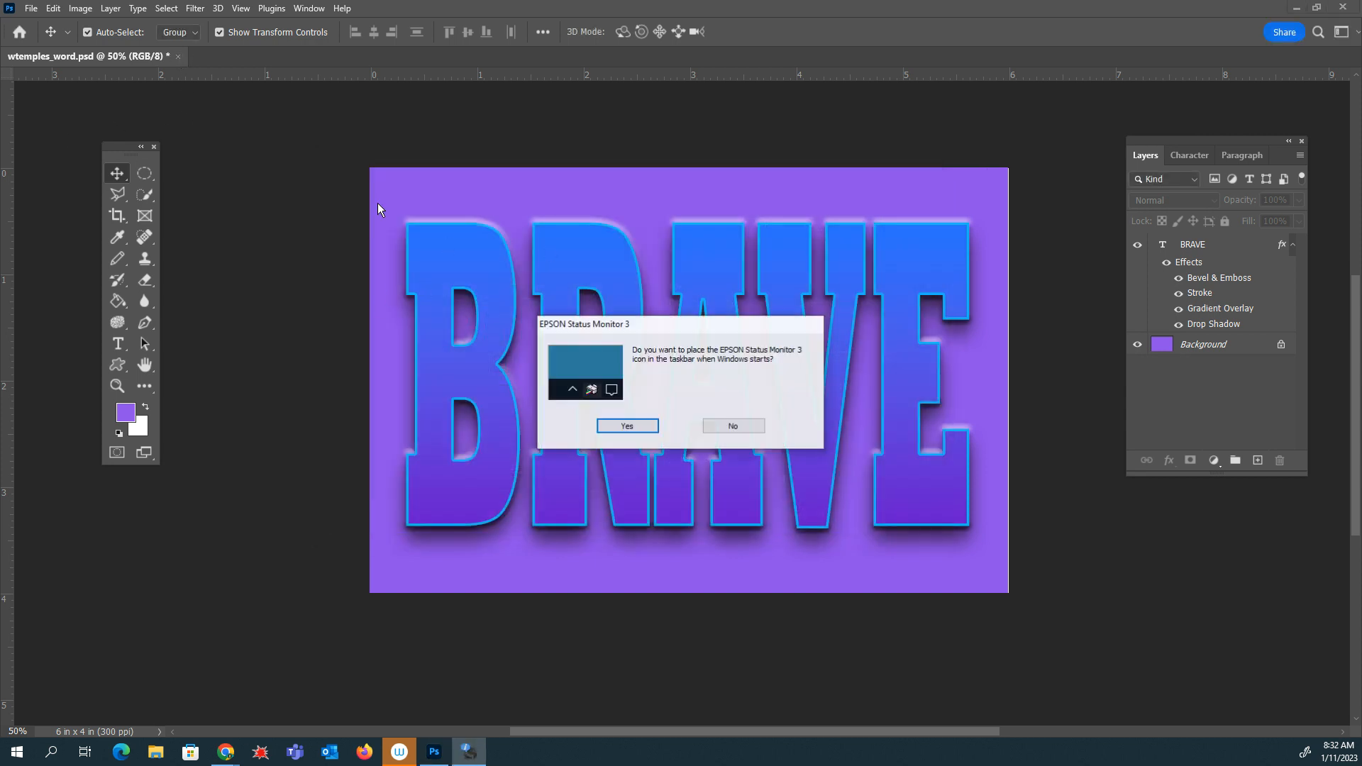
{"action": "left_click", "coordinate": [732, 425]}
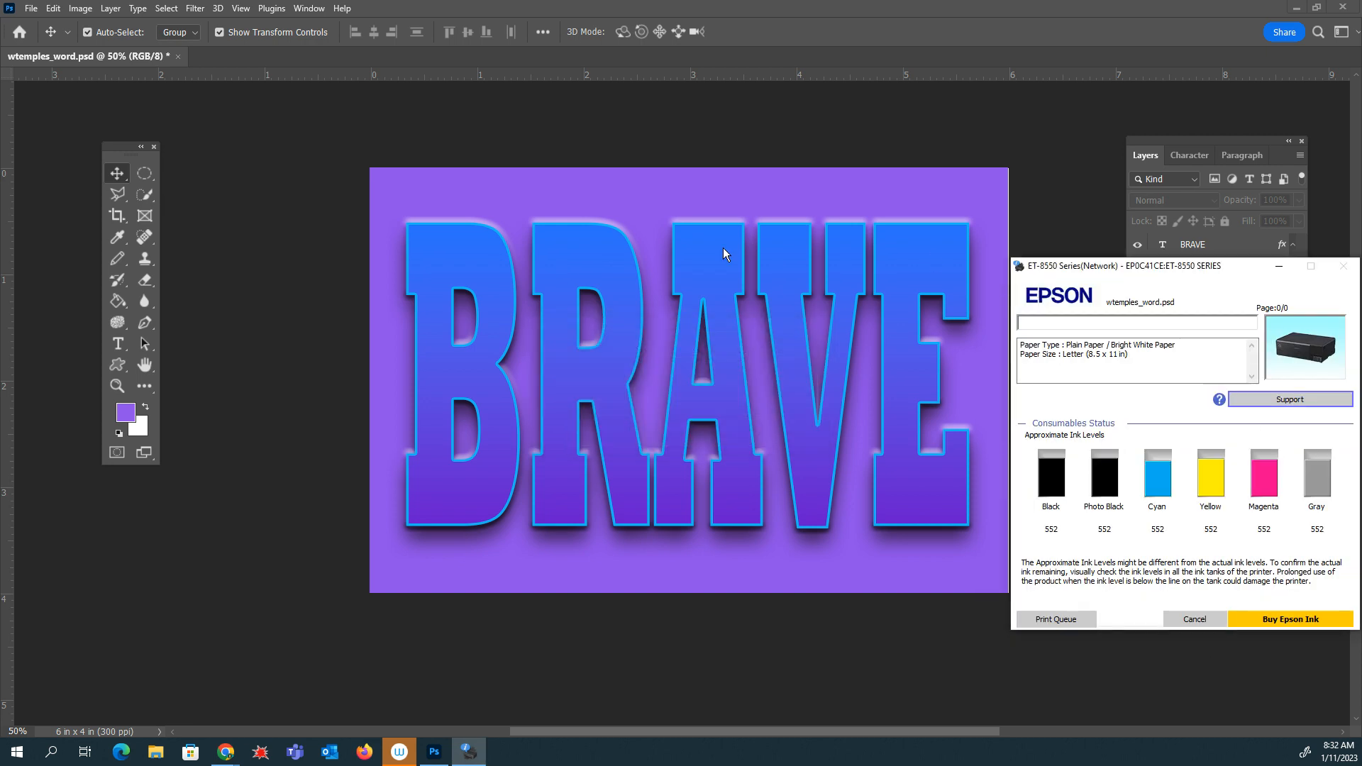
Close the BRAVE document and minimize the Photoshop window.
{"action": "left_click", "coordinate": [280, 105]}
{"action": "left_click", "coordinate": [178, 57]}
{"action": "left_click", "coordinate": [670, 280]}
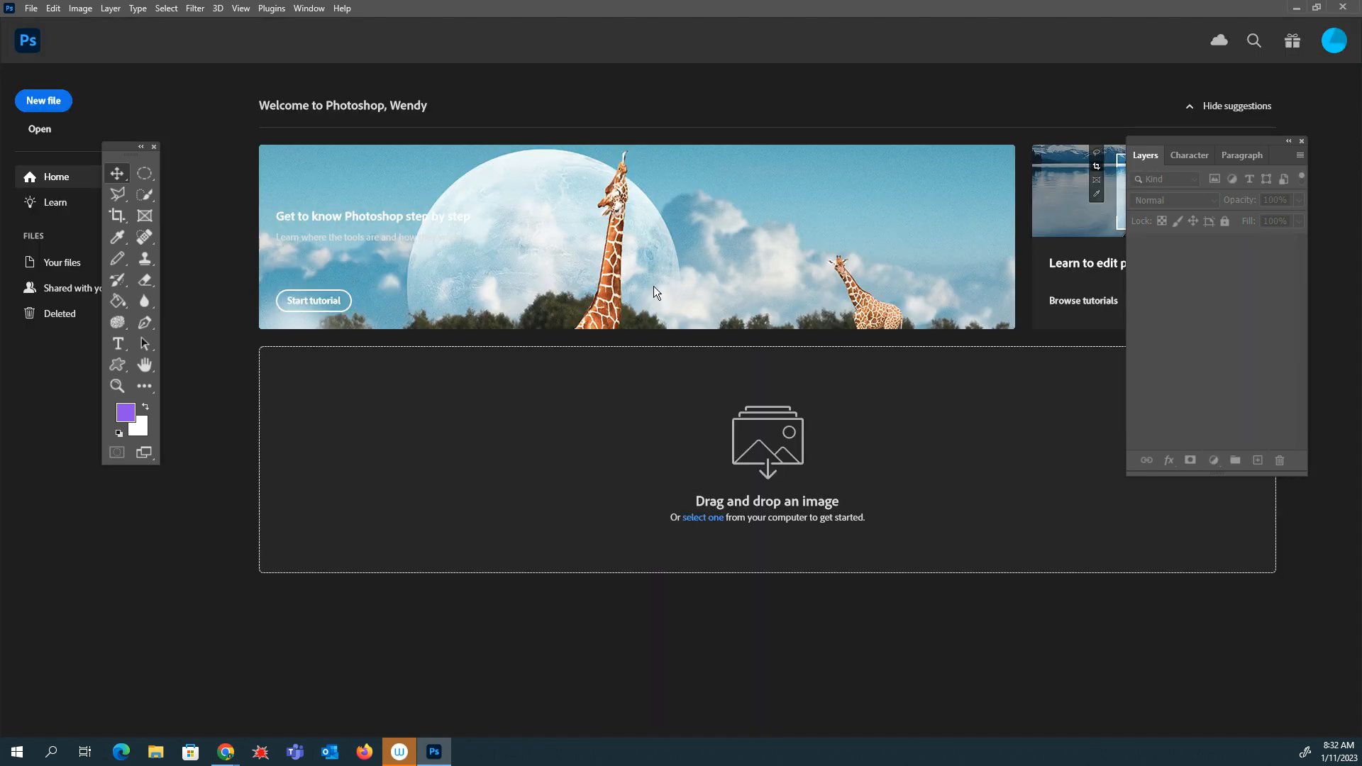
{"action": "left_click", "coordinate": [1296, 7]}
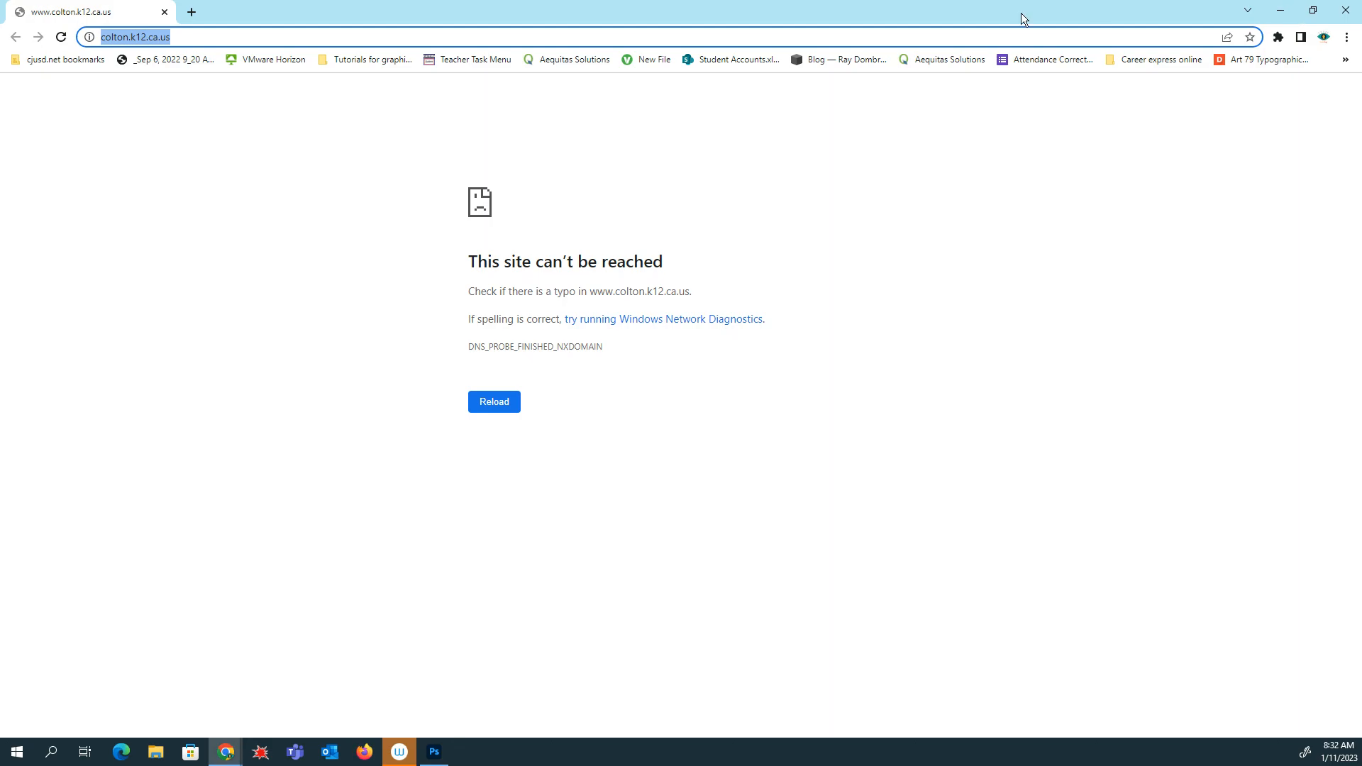